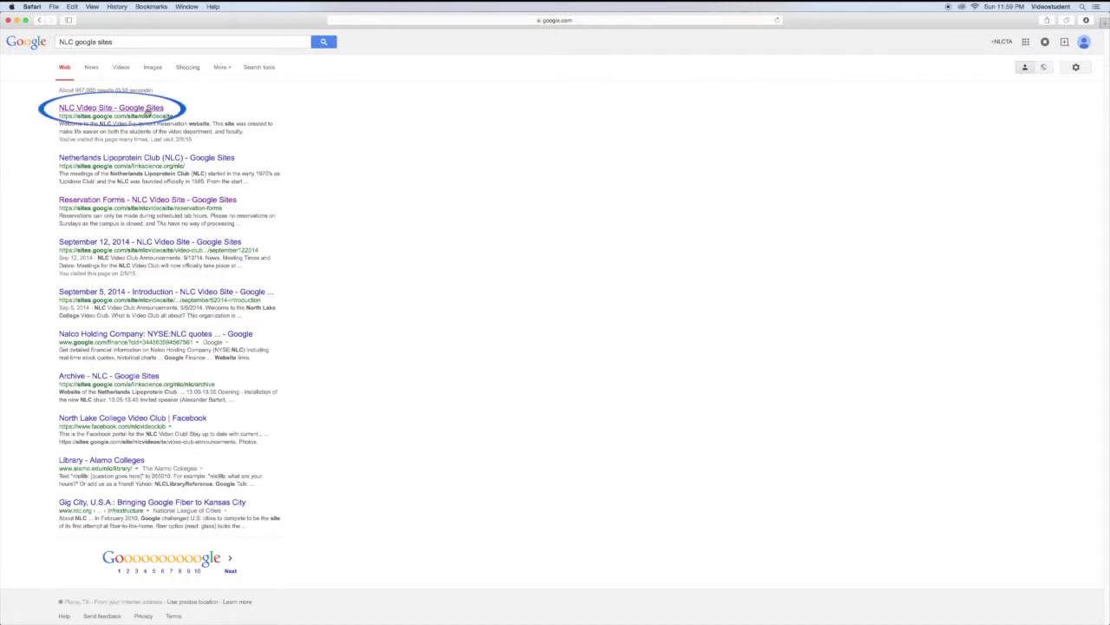
Step: Expand the Devo – Girl U Want video description to show its music, artist, category and license rows
left_click(149, 108)
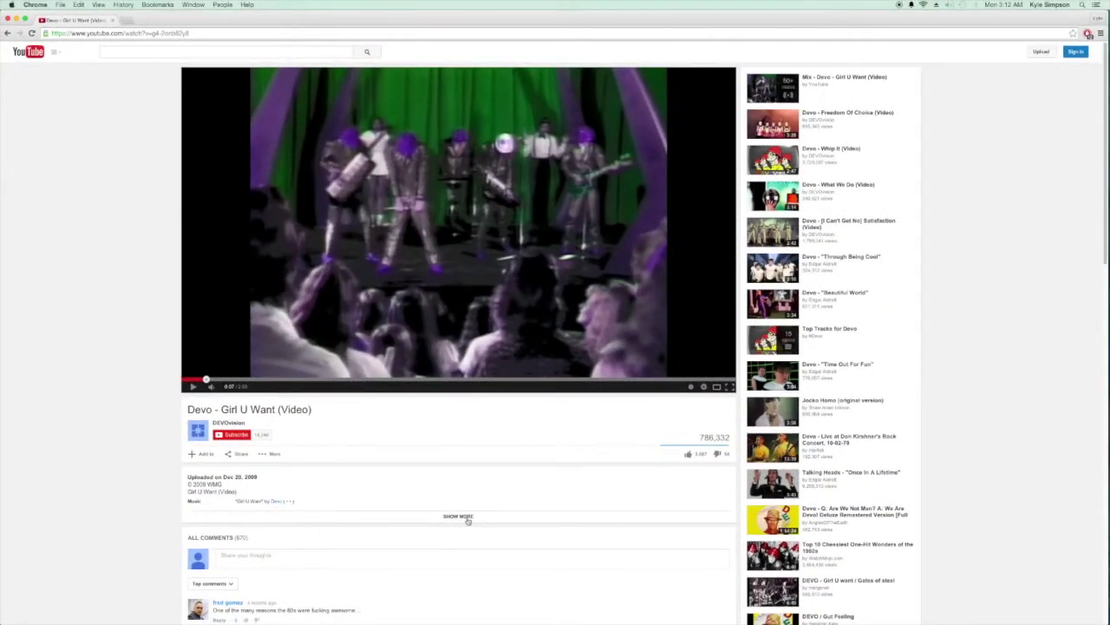
left_click(464, 517)
triple_click(295, 522)
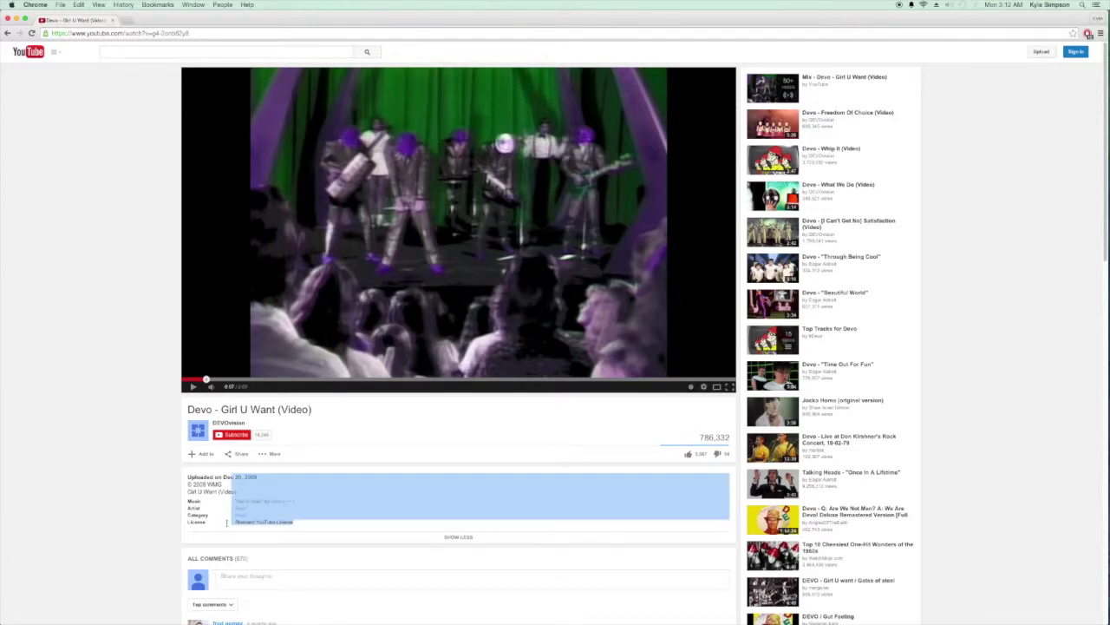
left_click(310, 525)
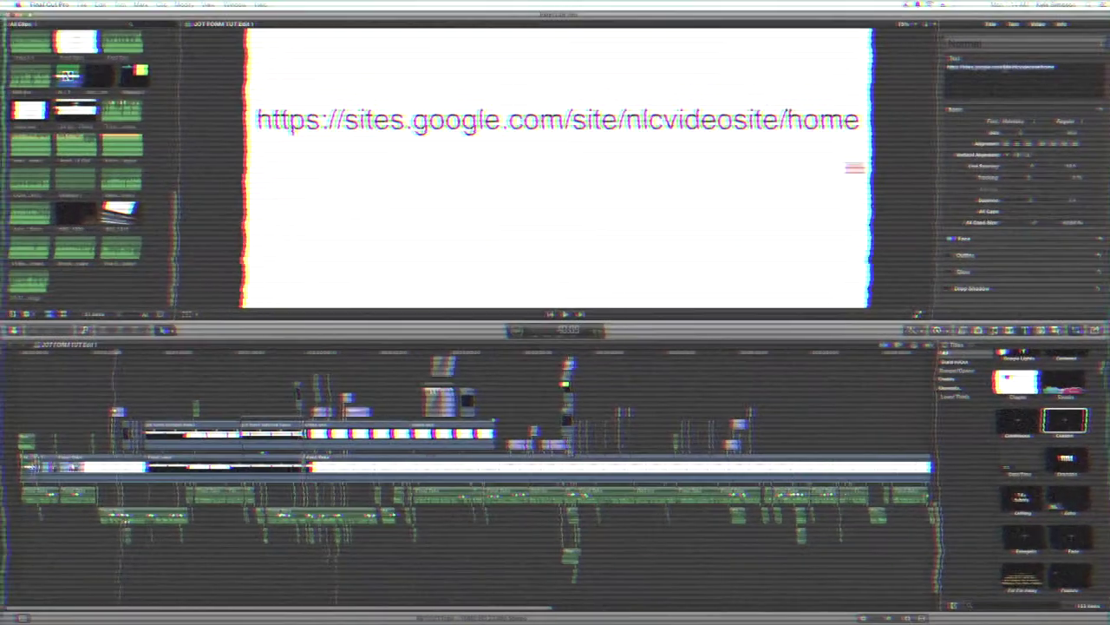
right_click(1002, 69)
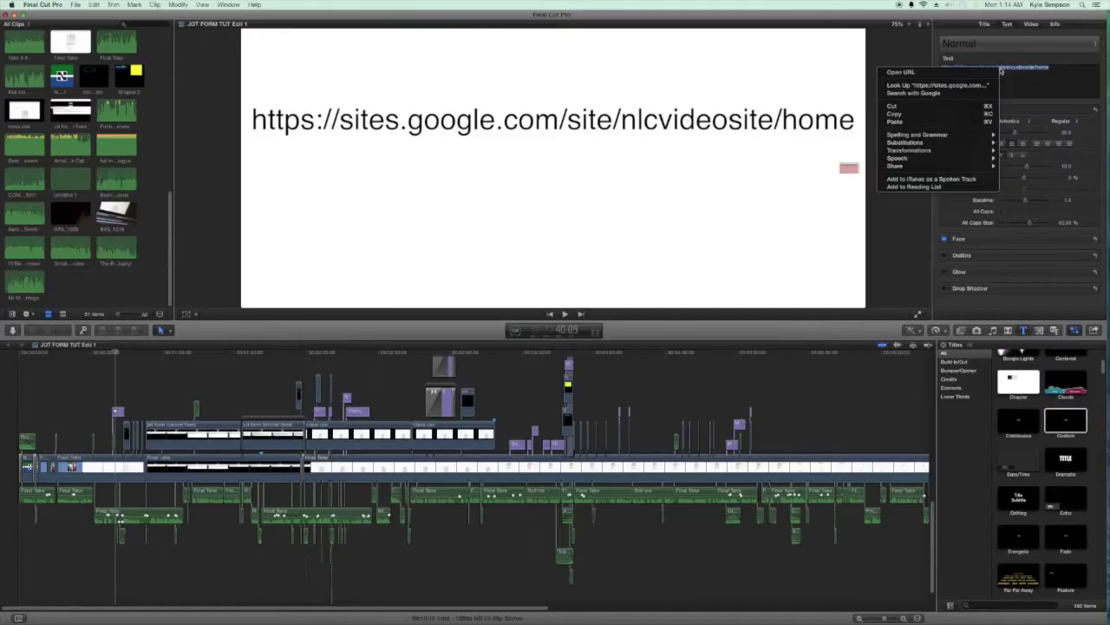
left_click(904, 115)
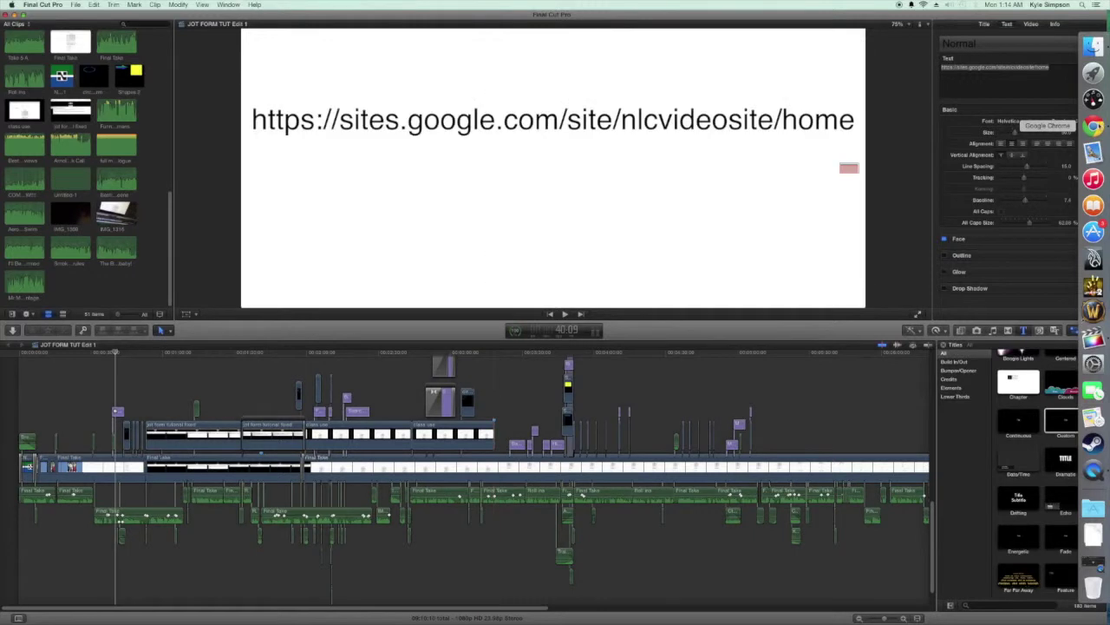
left_click(1093, 126)
Step: Paste the copied NLC Video Site address into Chrome and load its home page
left_click(45, 24)
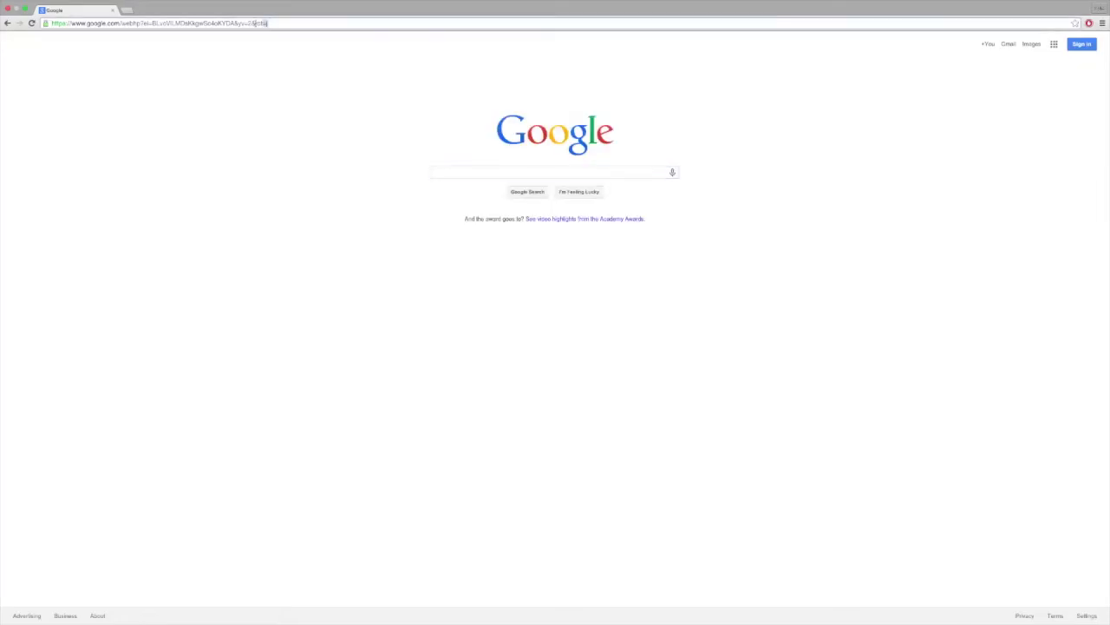
right_click(148, 24)
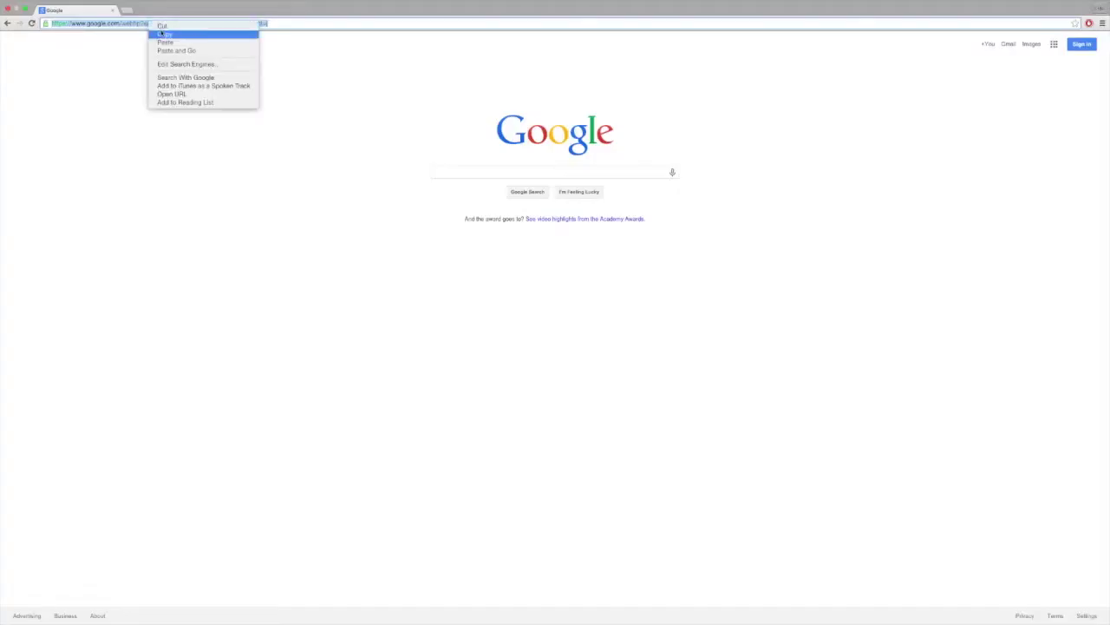
left_click(165, 36)
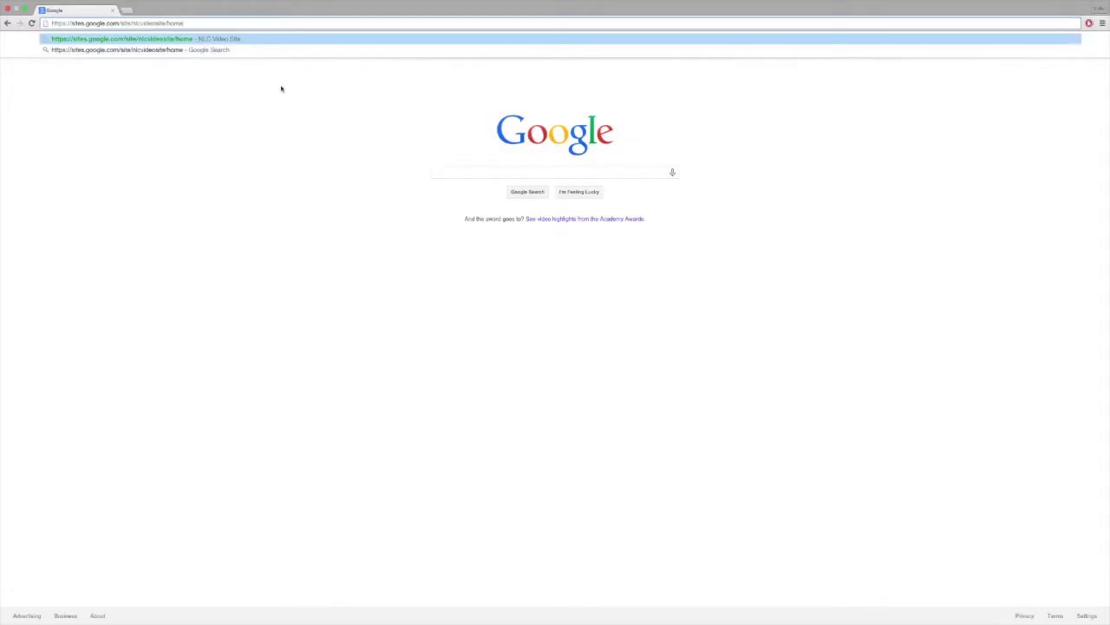
key("Return")
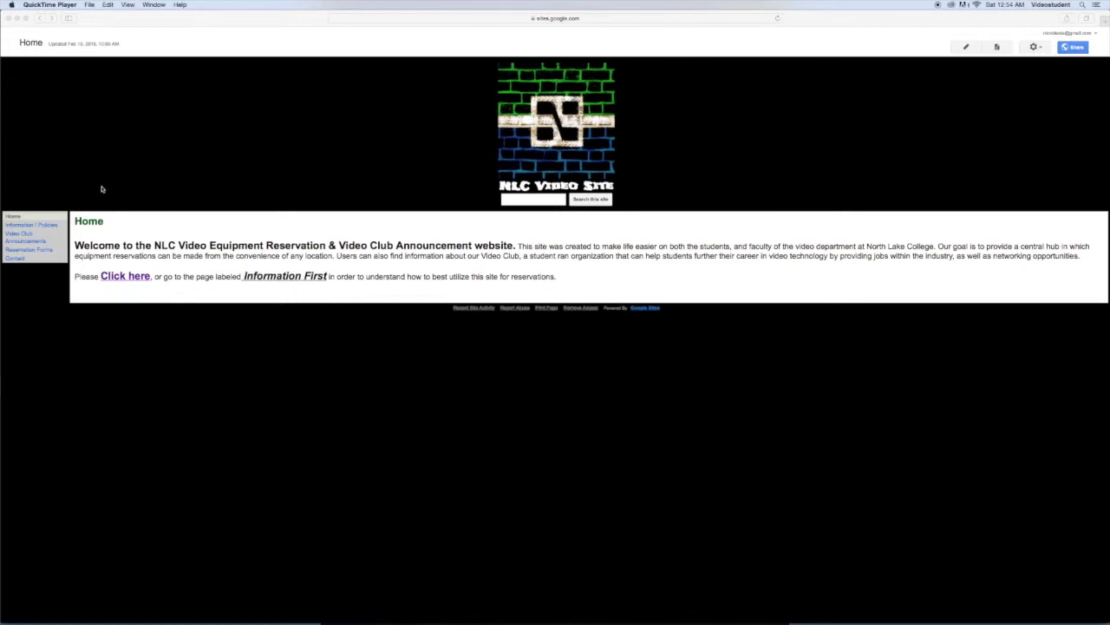
Step: Go to Information / Policies and highlight the fair-sharing and follow-up email sentences
left_click(35, 227)
left_click(41, 226)
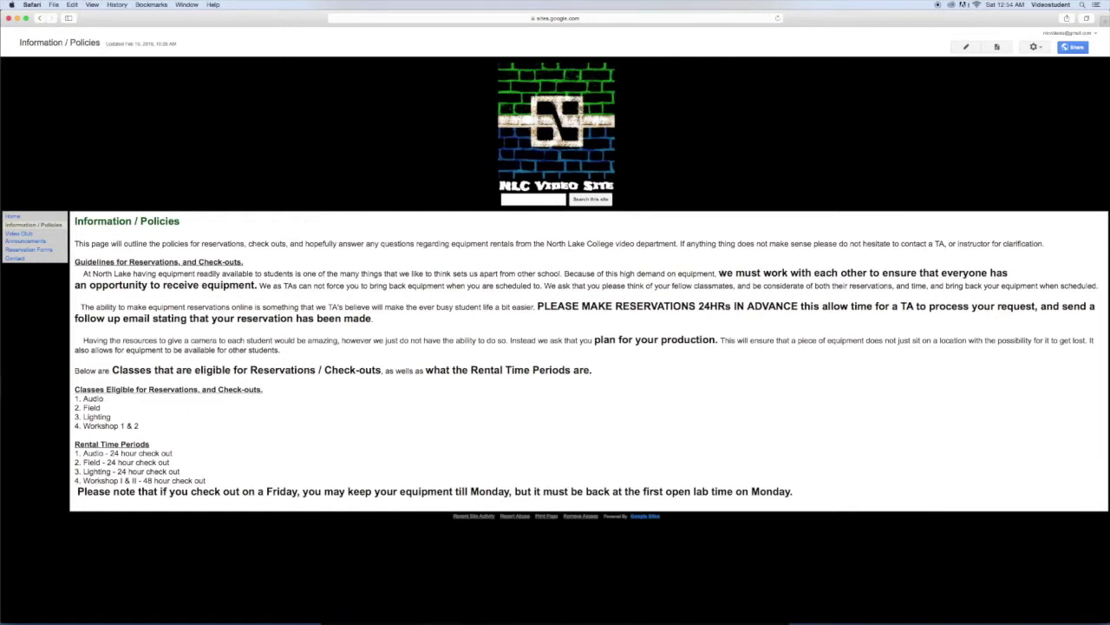
left_click_drag(718, 273, 1008, 274)
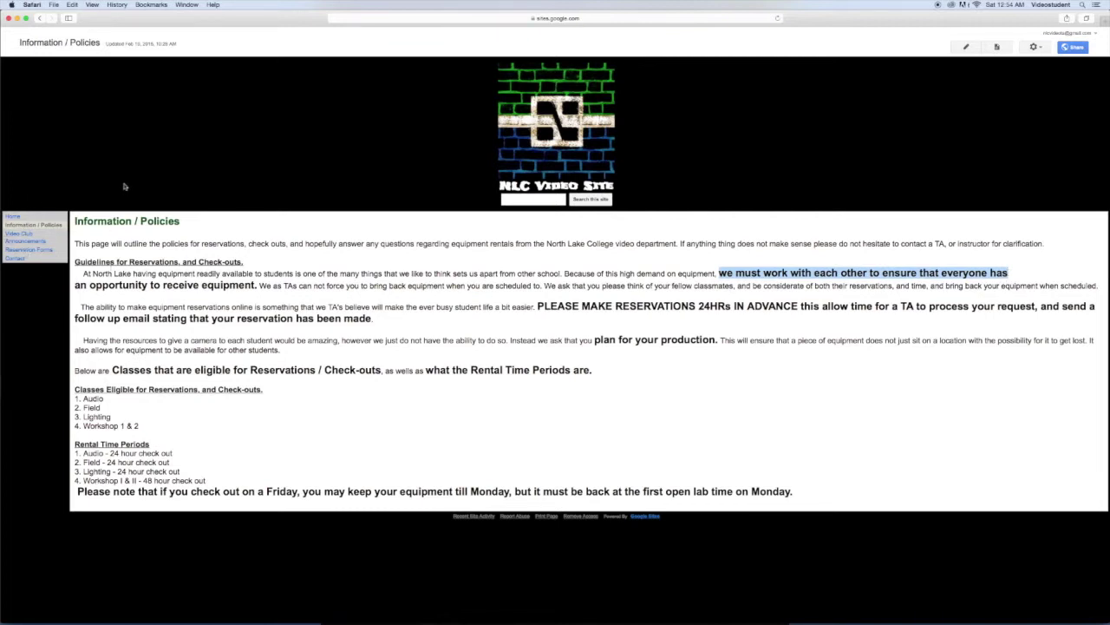
left_click(376, 318)
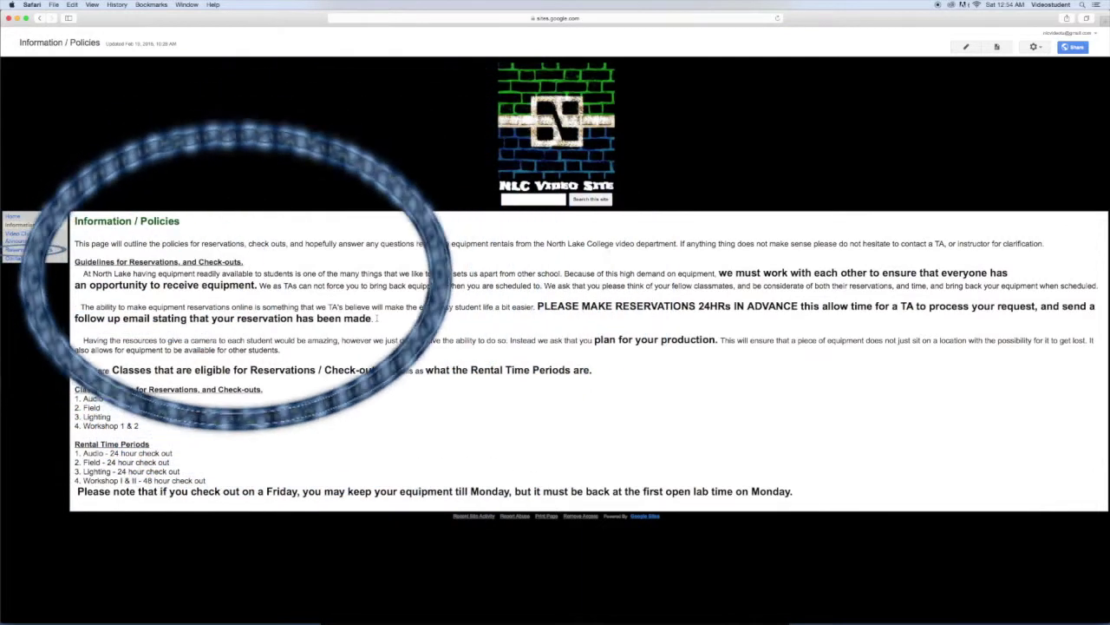
left_click_drag(375, 318, 75, 319)
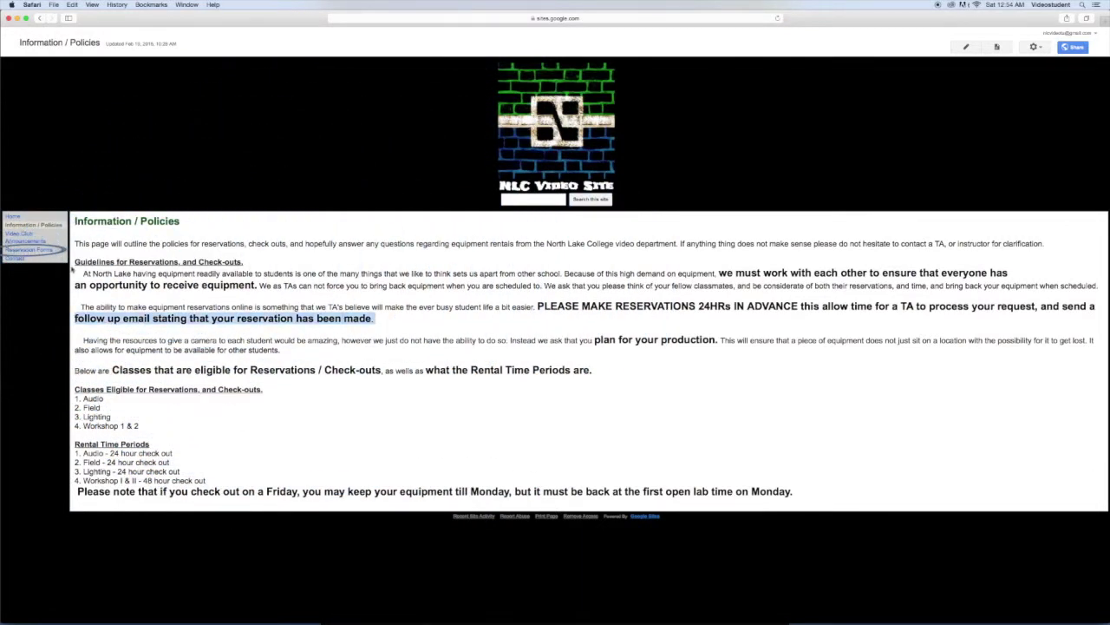
Step: Go to the Reservation Forms page and highlight the Sunday reservation warning
left_click(28, 250)
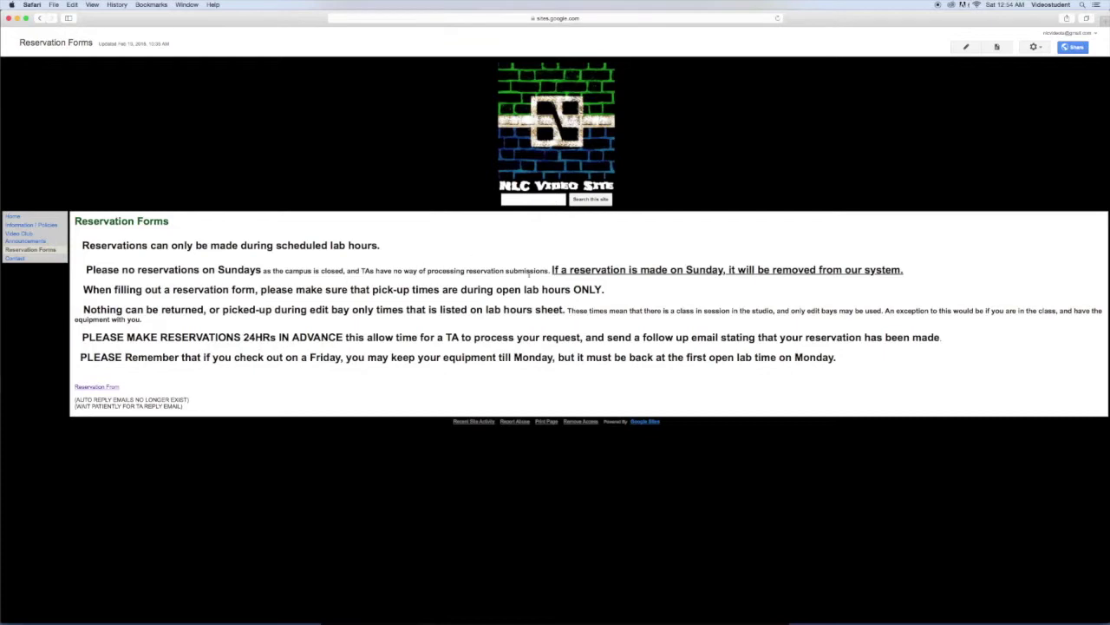
left_click_drag(552, 271, 732, 279)
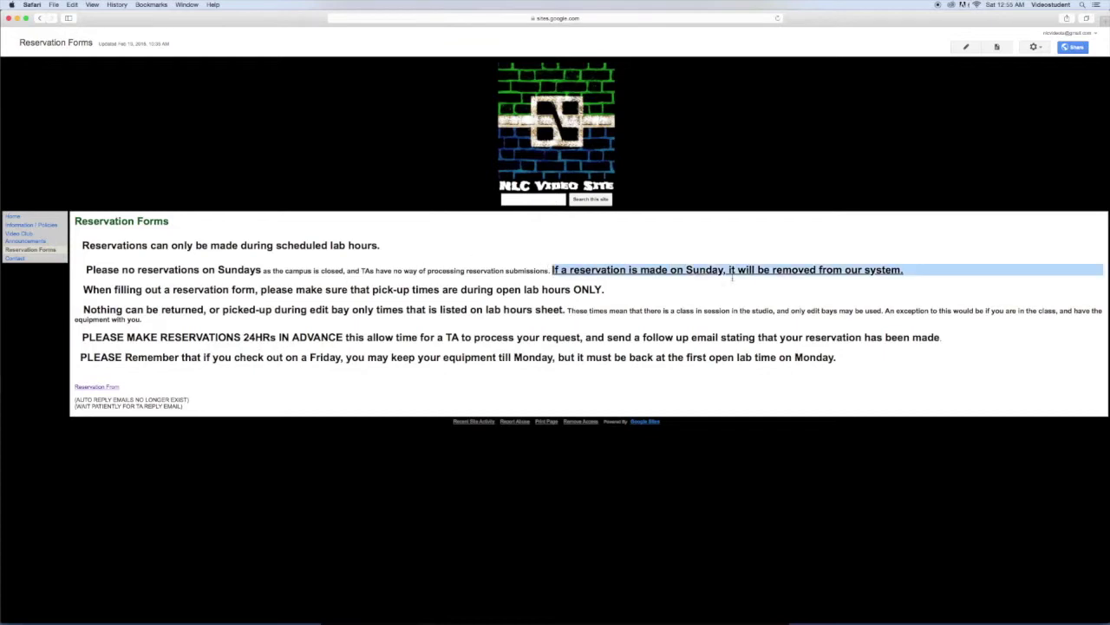
left_click_drag(869, 282, 901, 270)
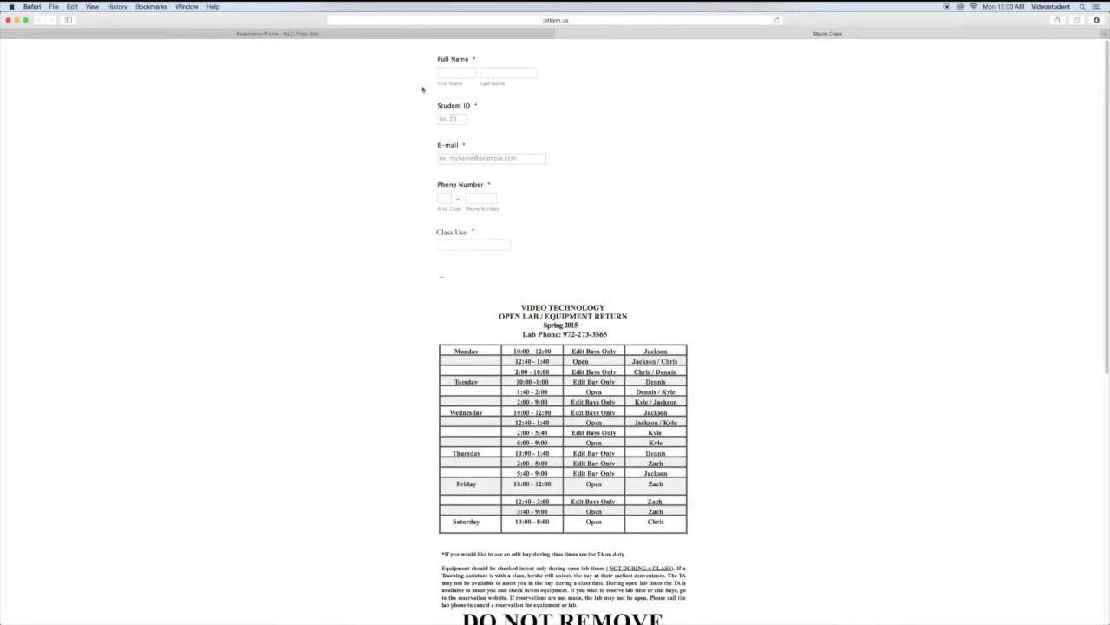
Step: Enter the student's first and last name and student ID on the form
left_click(446, 75)
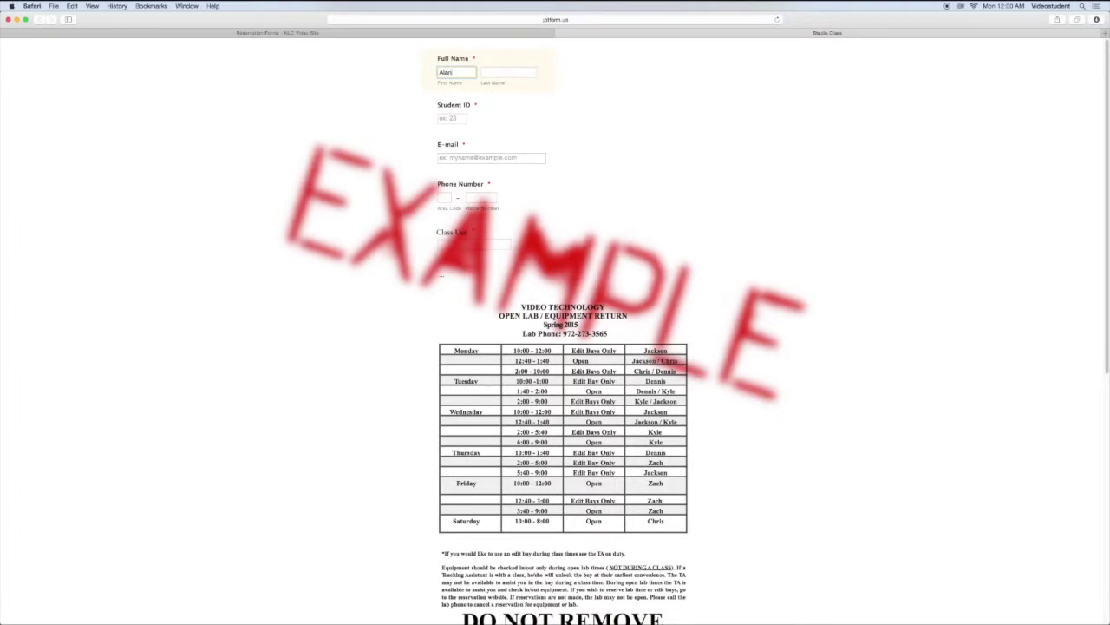
left_click(481, 76)
type("Smith")
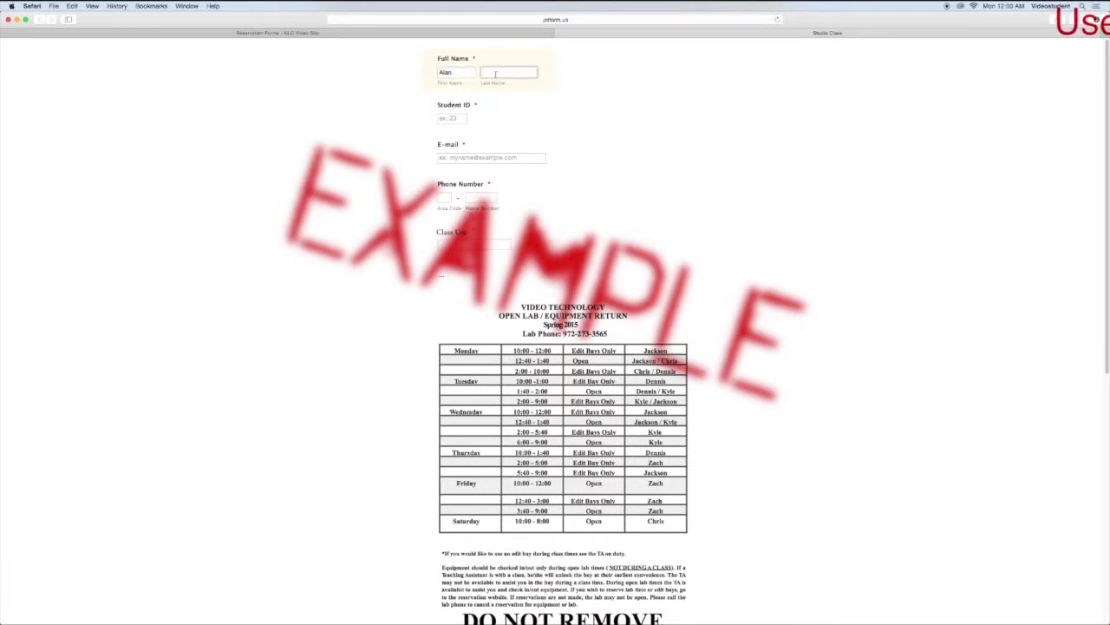
left_click(456, 119)
type("24")
left_click(460, 142)
left_click(453, 120)
type("7")
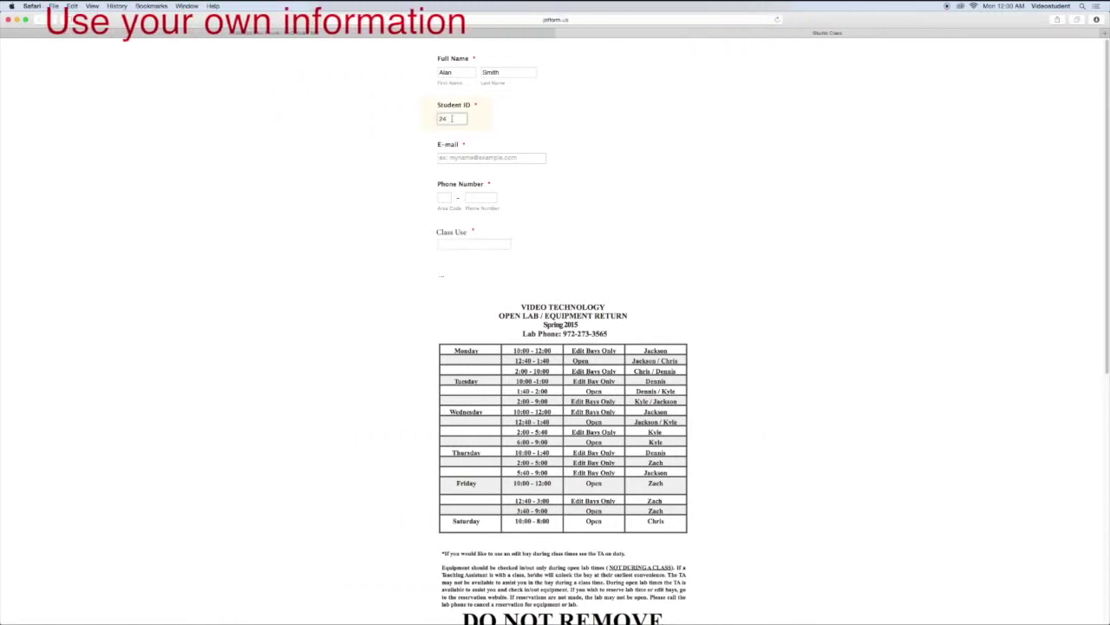
type("1117")
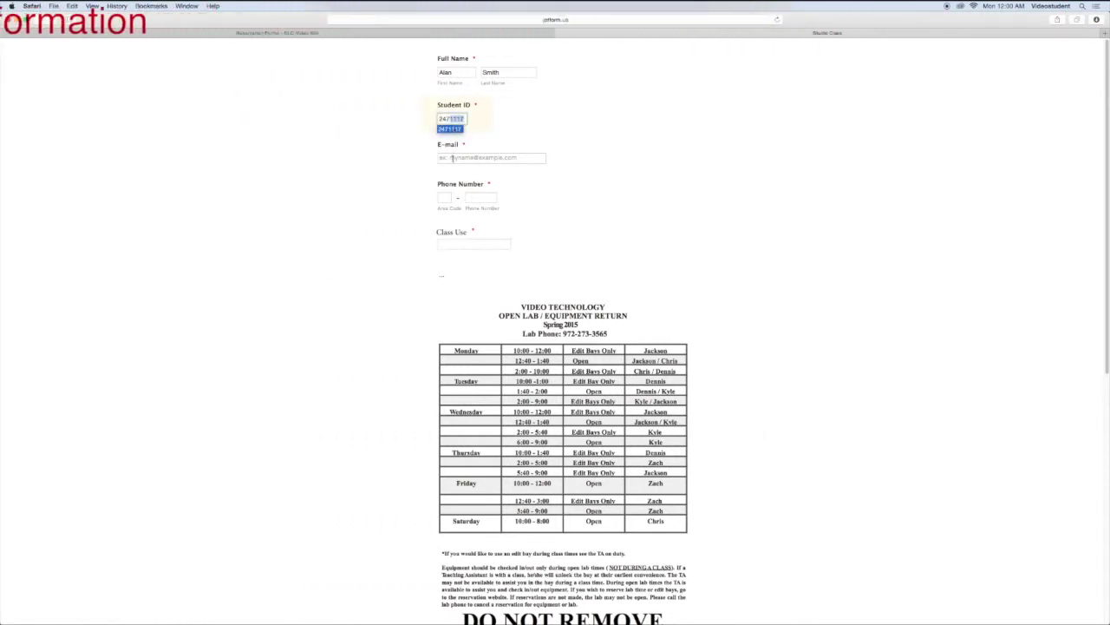
Step: Fill in the e-mail, area code and phone number using autofill suggestions
left_click(455, 157)
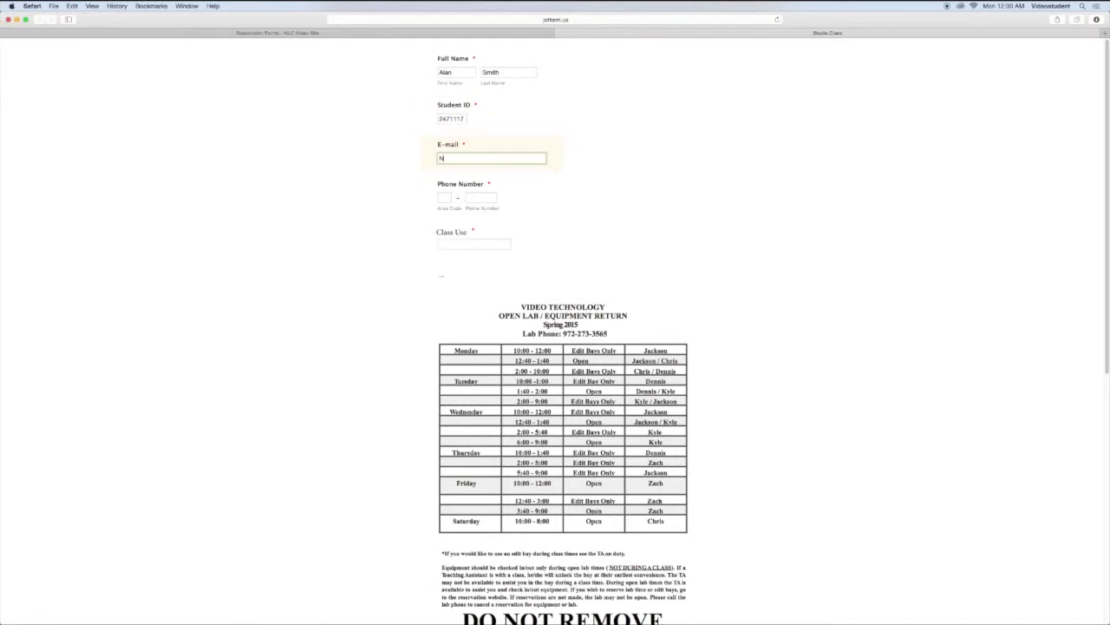
left_click(446, 200)
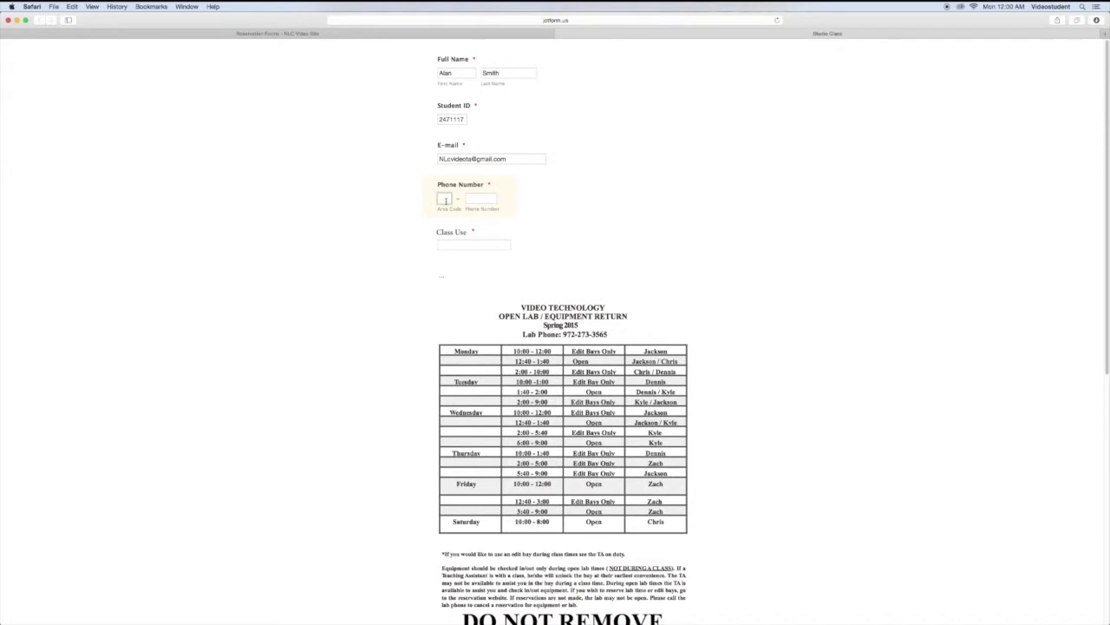
type("21")
left_click(444, 209)
left_click(476, 198)
type("555-7896")
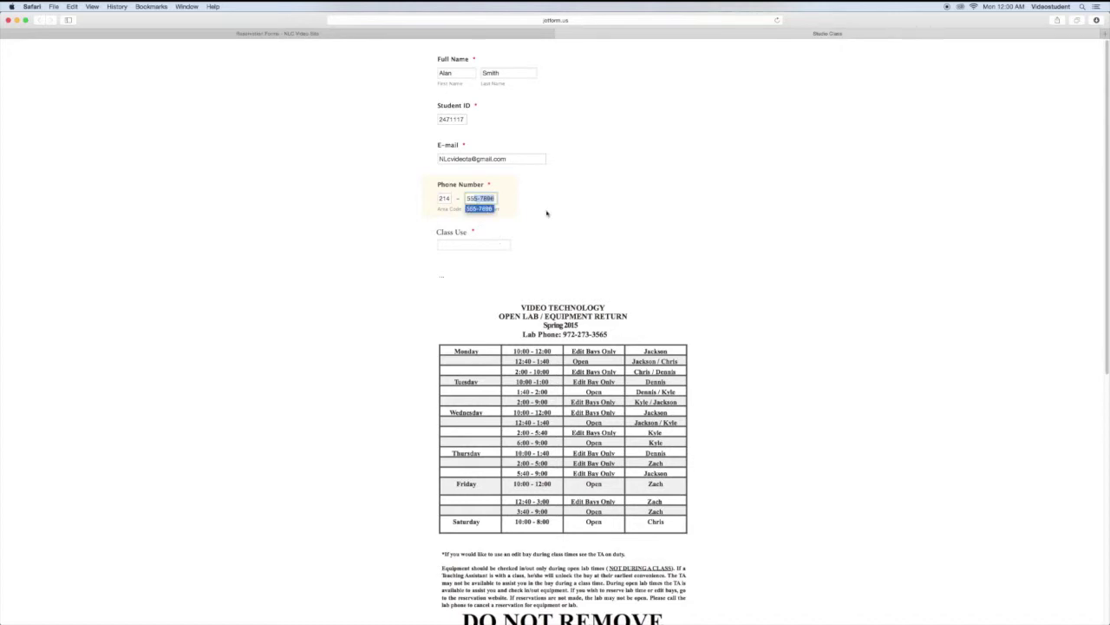
left_click(547, 213)
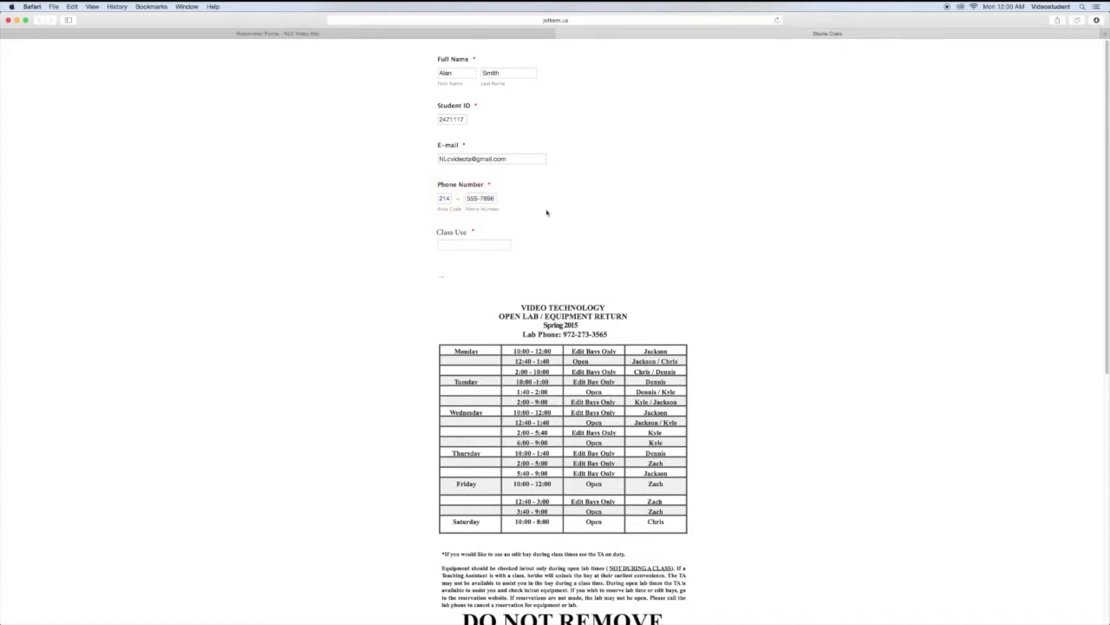
left_click(461, 247)
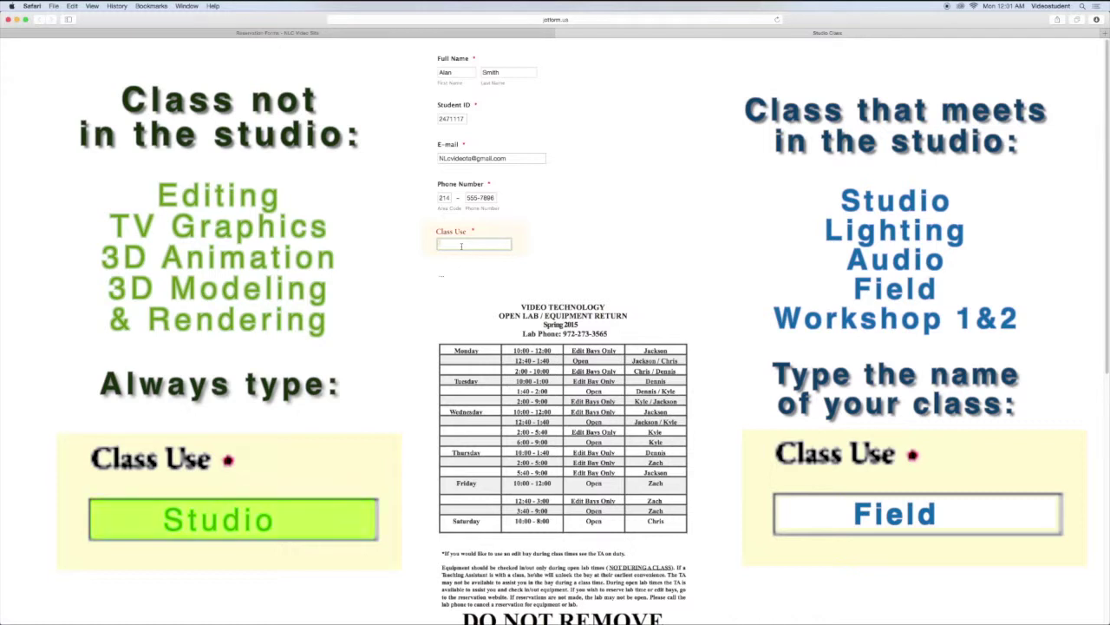
Step: Enter 'Field' as the Class Use, revealing the Field Class section
type("Field")
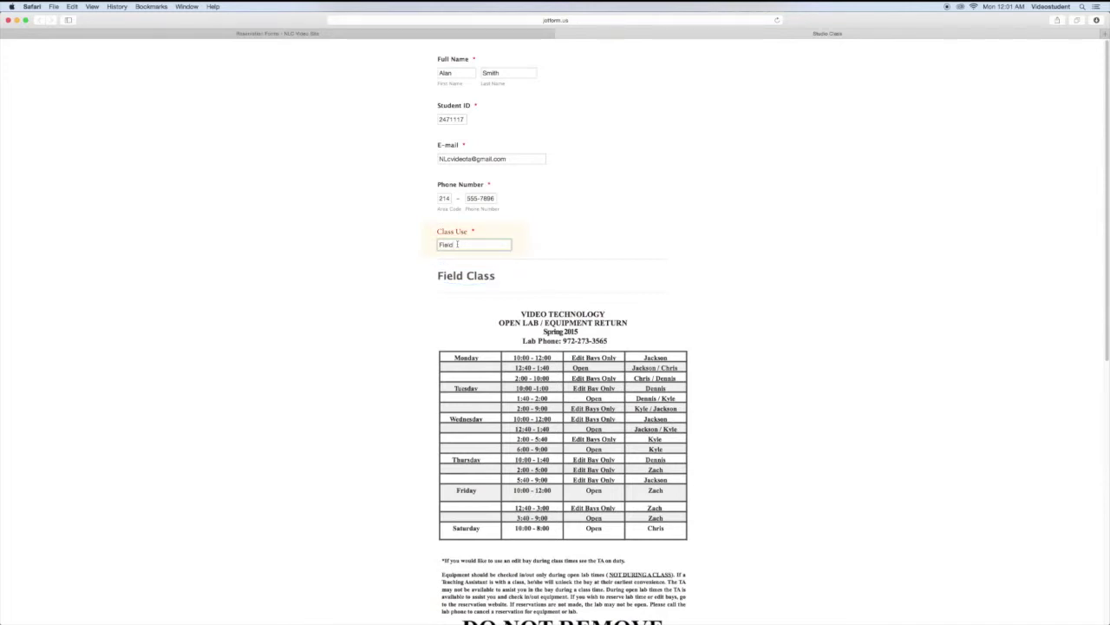
Step: Set the pick-up to February 9, 2015 at 12:40 PM
scroll(452, 385, "down", 5)
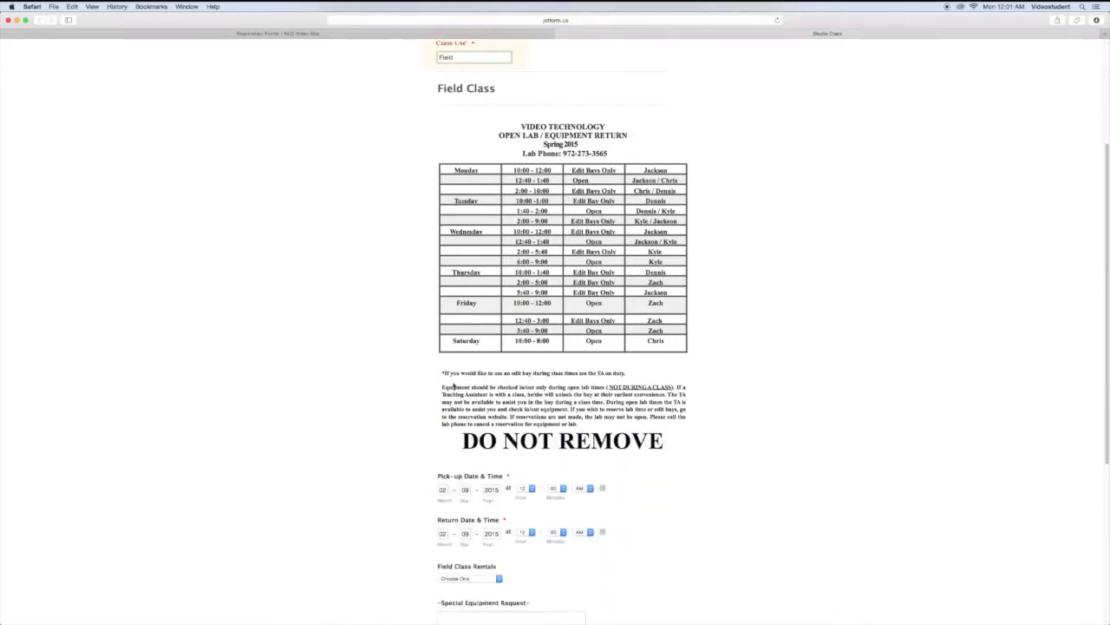
scroll(453, 385, "down", 2)
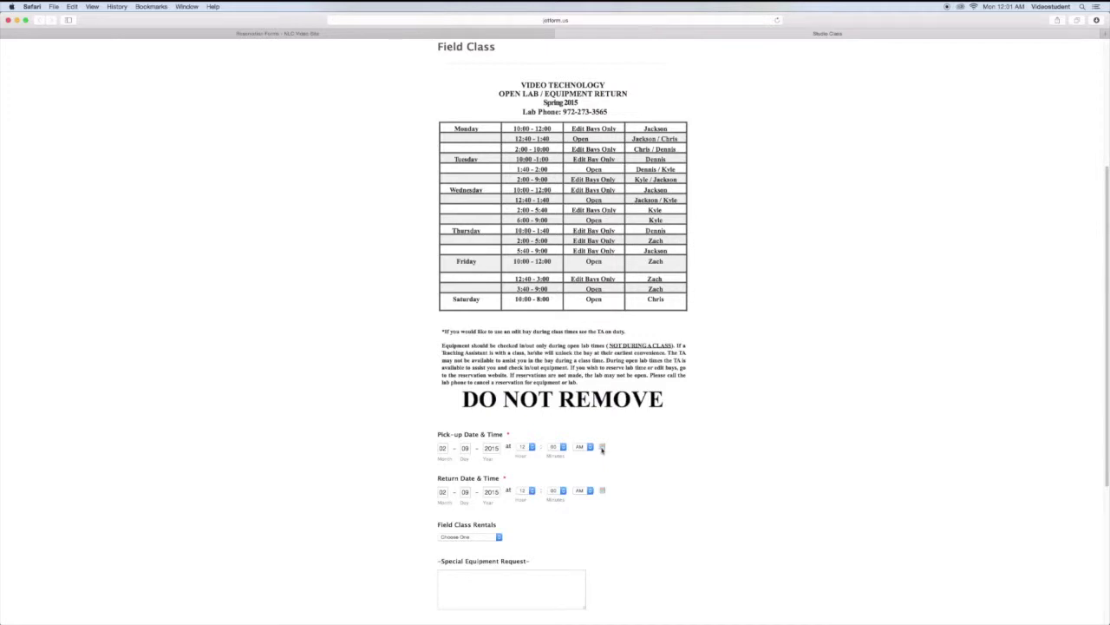
left_click(603, 448)
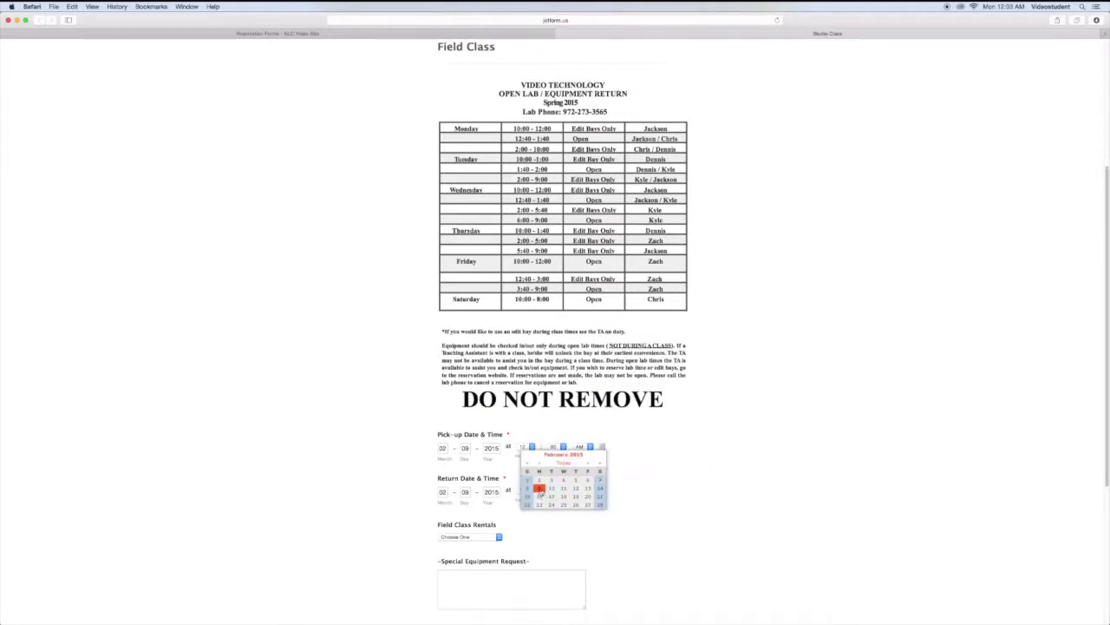
left_click(539, 488)
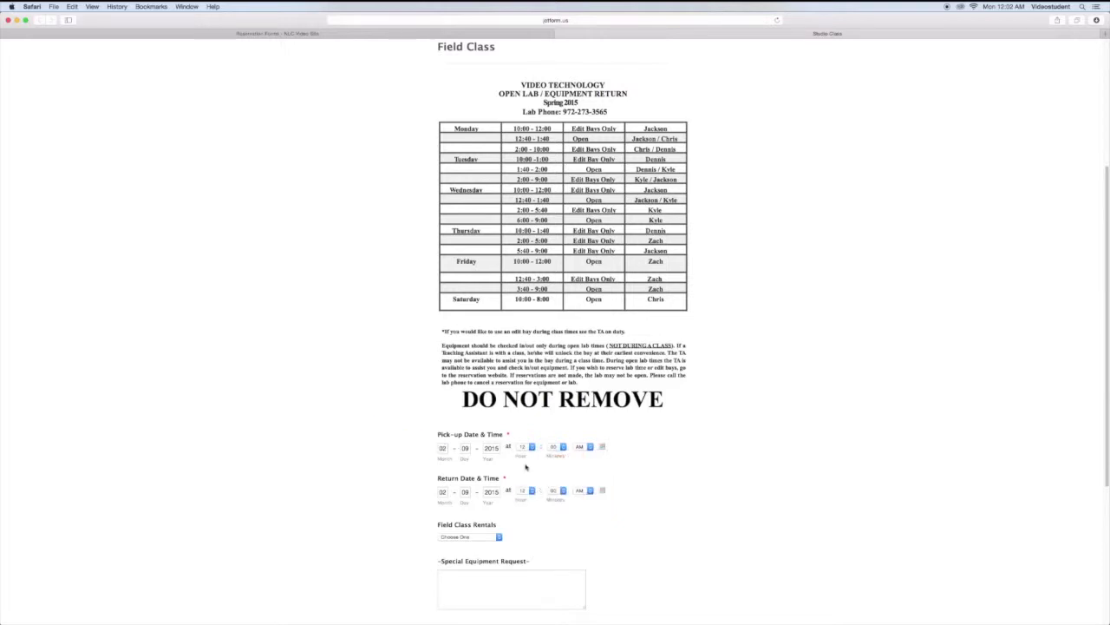
left_click(526, 447)
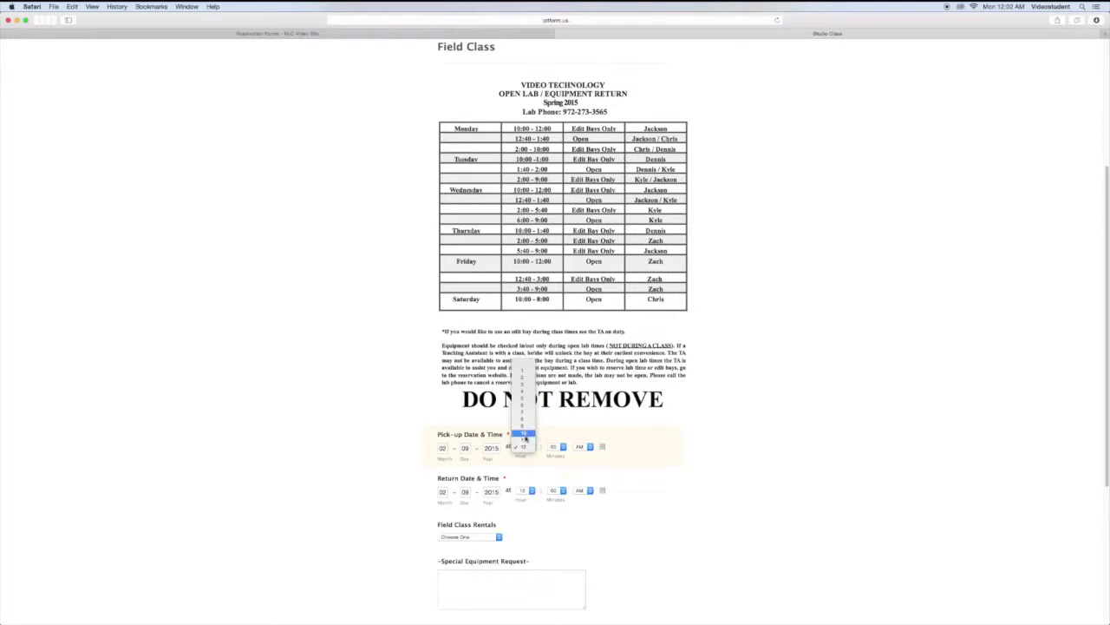
left_click(524, 436)
left_click(555, 446)
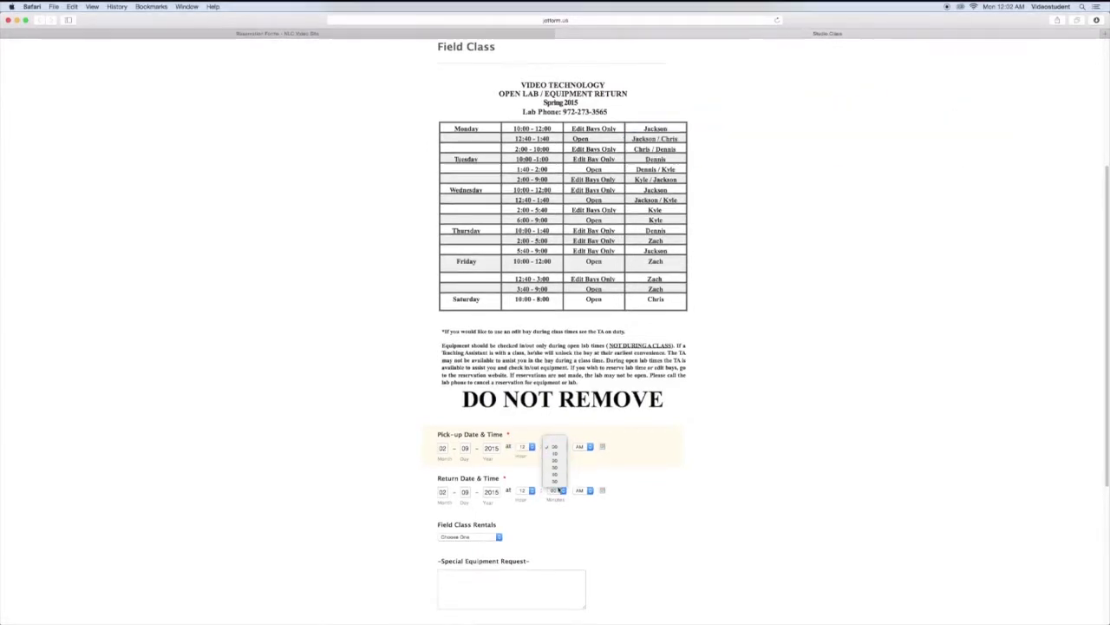
left_click(555, 473)
left_click(590, 447)
left_click(586, 453)
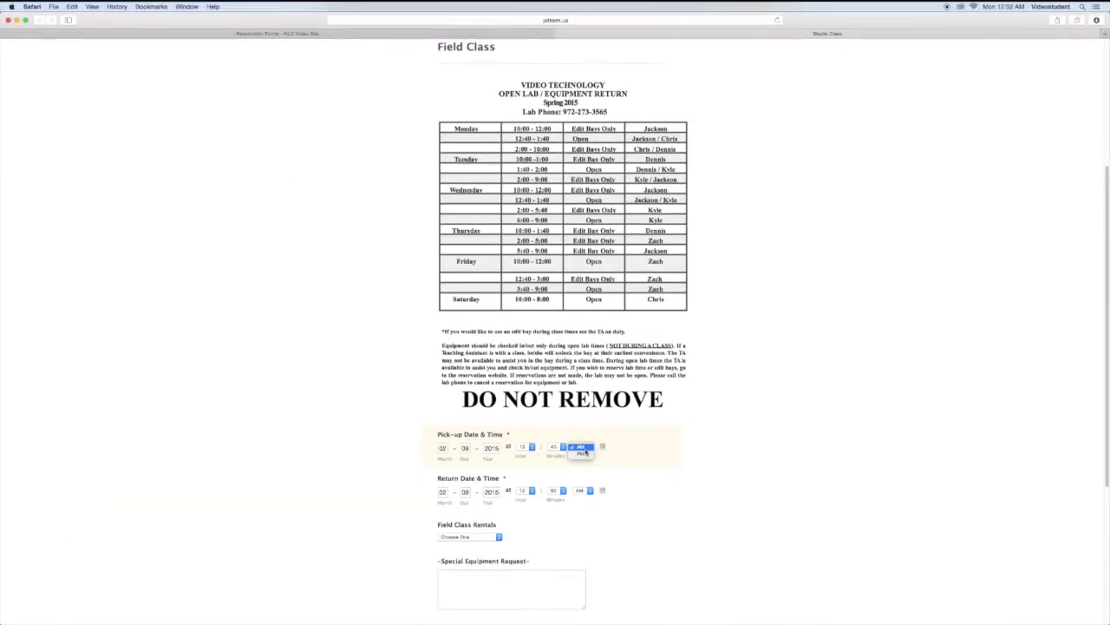
left_click(584, 454)
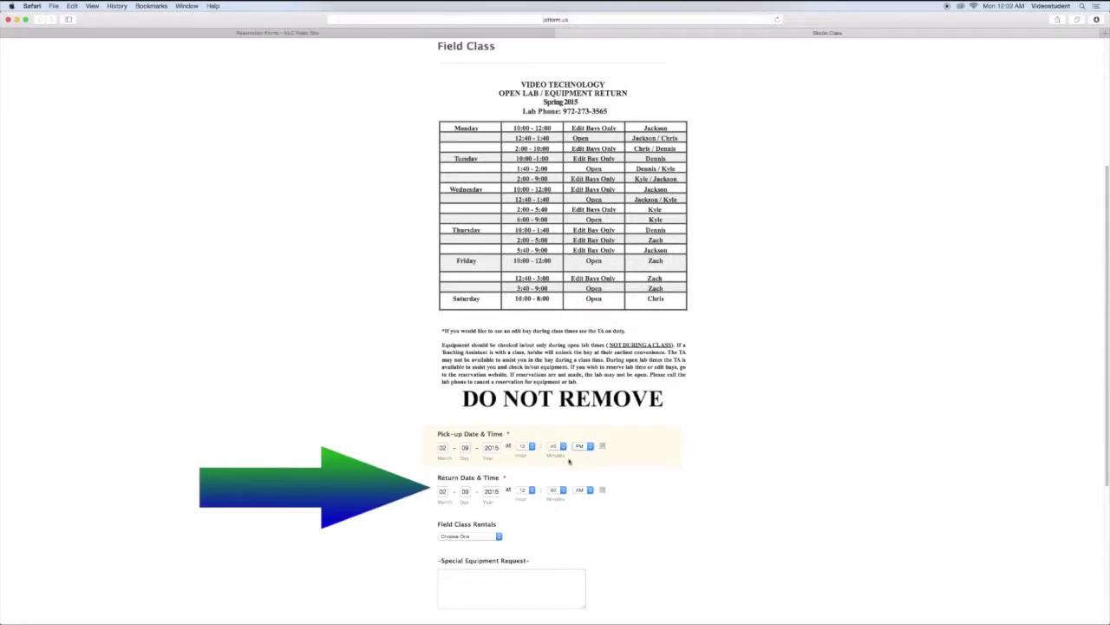
left_click(603, 491)
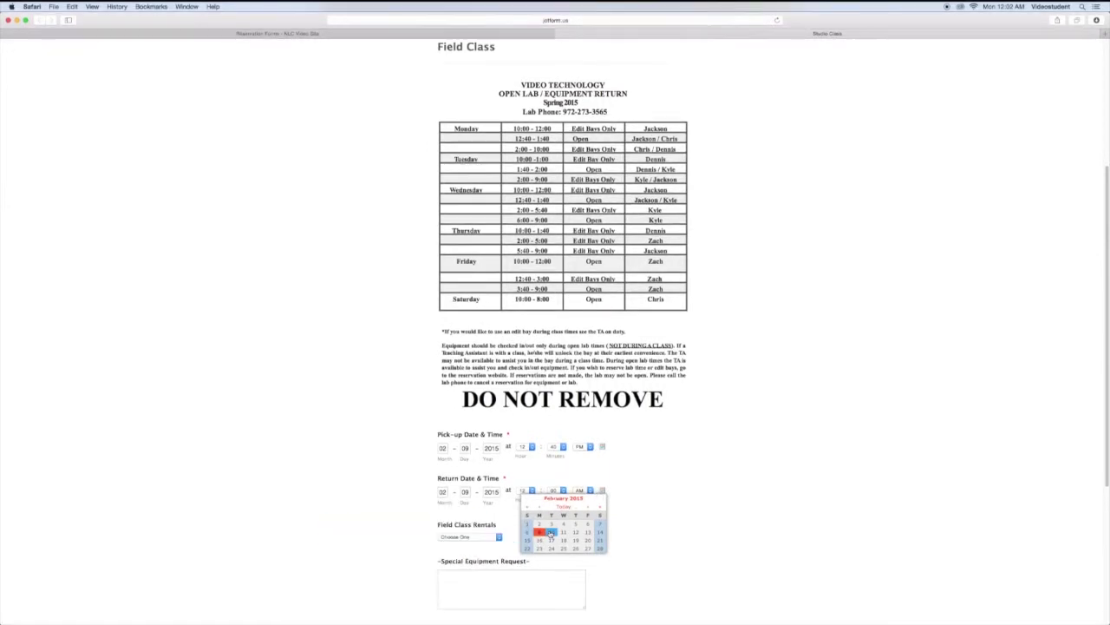
Step: Set the return to February 10, 2015 at 1:40 AM
left_click(551, 531)
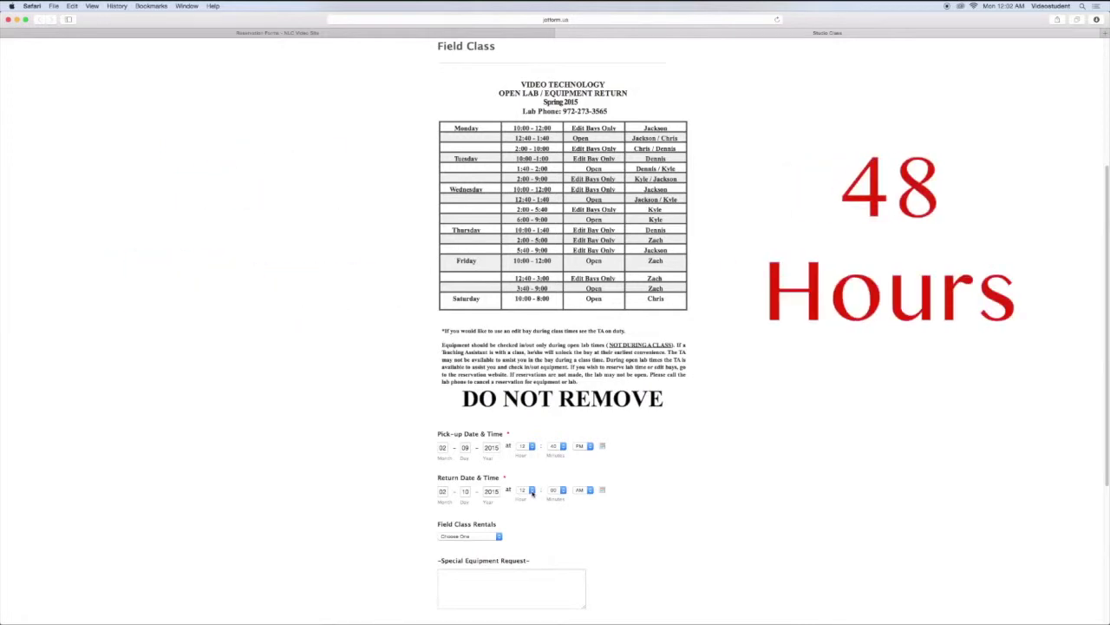
left_click(531, 492)
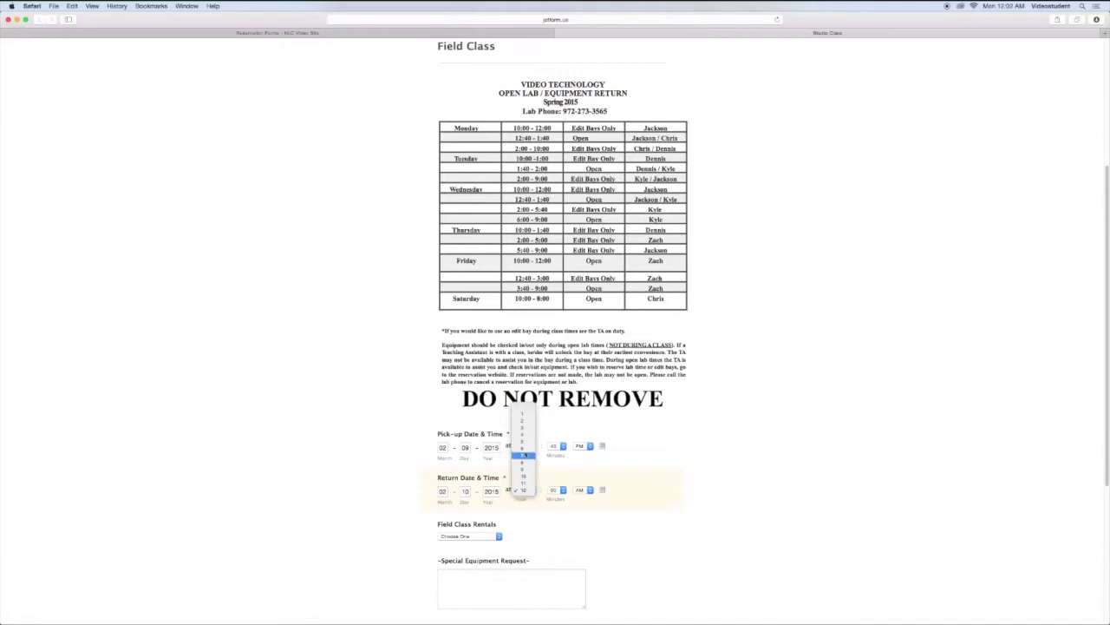
left_click(525, 476)
left_click(560, 490)
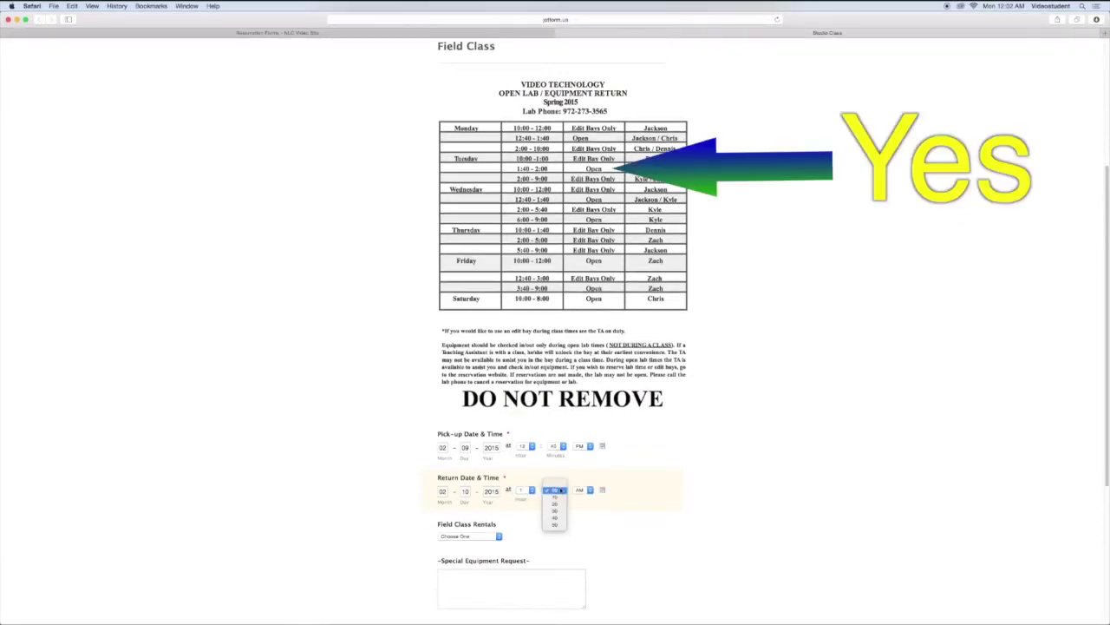
left_click(562, 522)
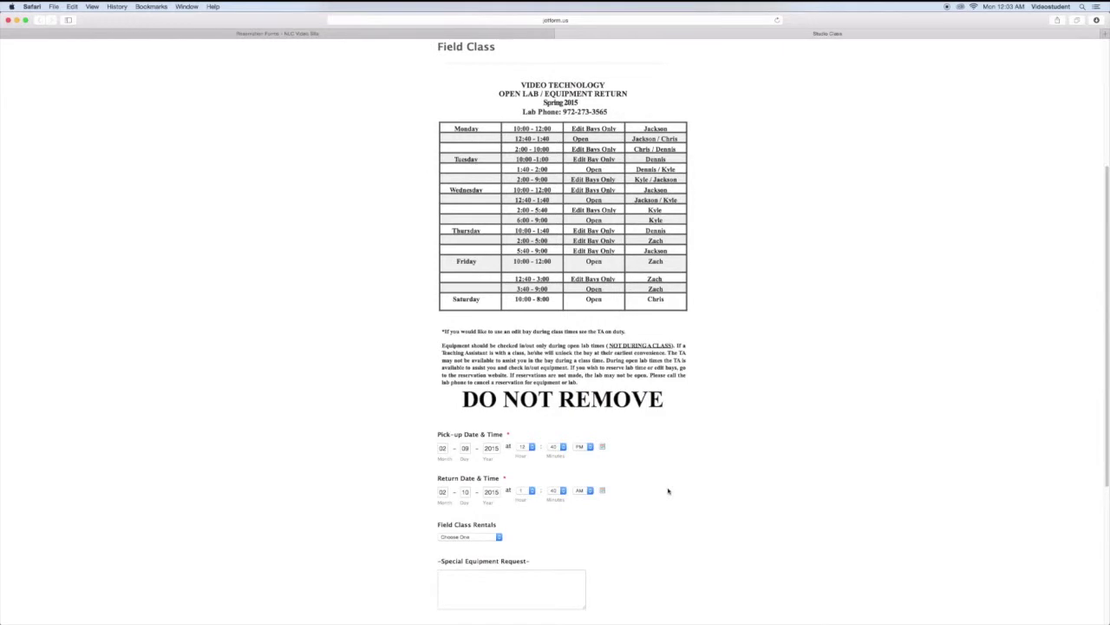
scroll(661, 504, "down", 5)
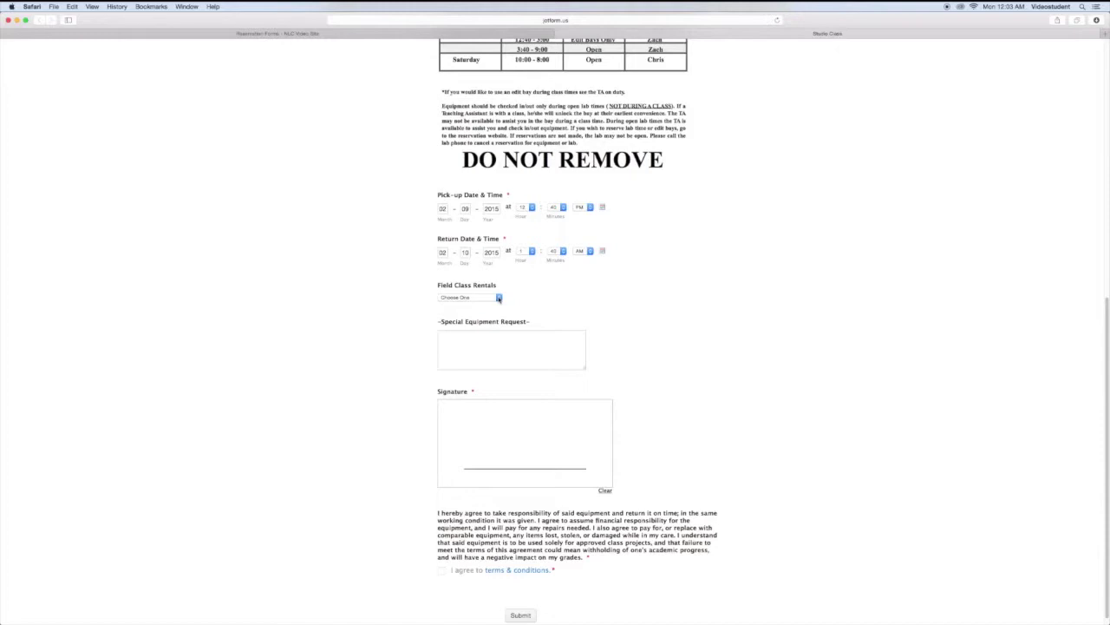
Step: Request 2 XLR 15ft cables and 1 Wired Lav Mic under Audio, then switch the category to Cameras
left_click(499, 298)
left_click(499, 297)
left_click(498, 299)
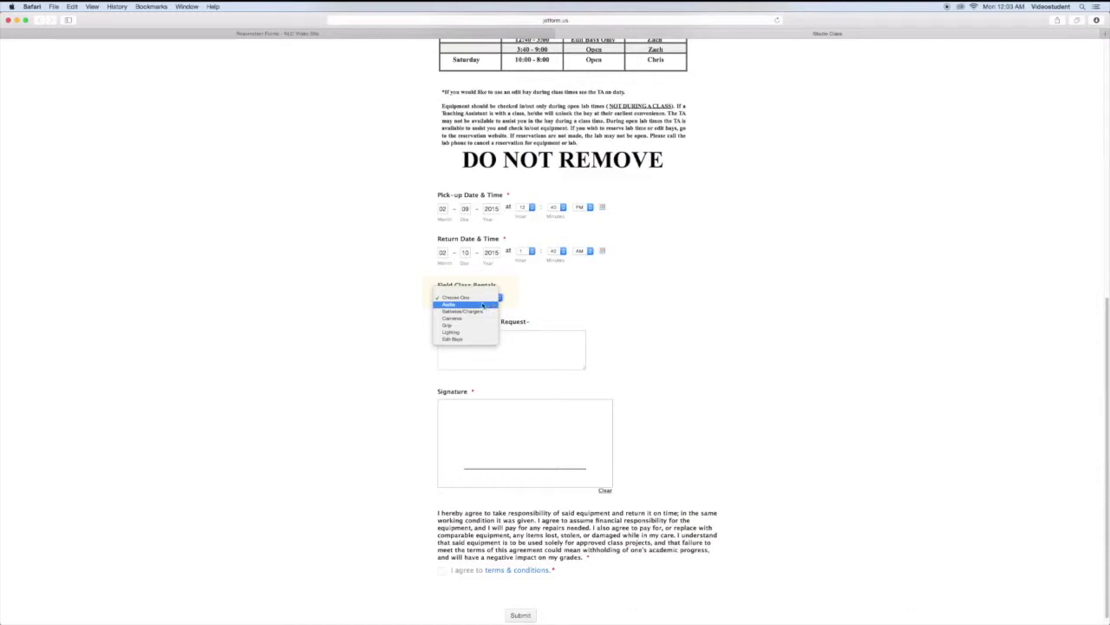
left_click(483, 304)
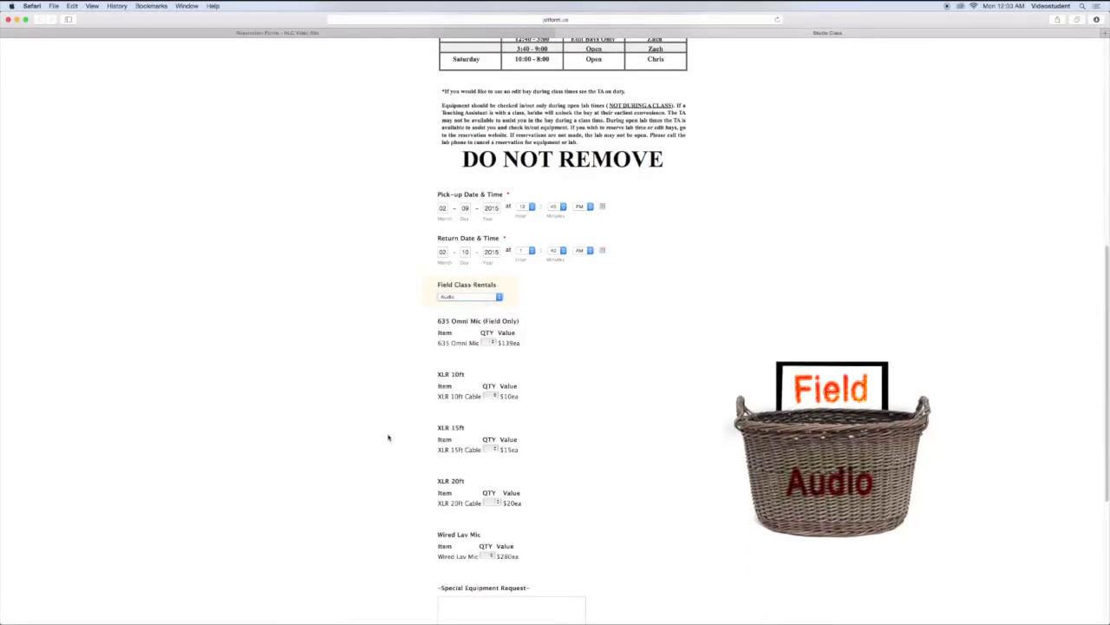
scroll(382, 441, "down", 3)
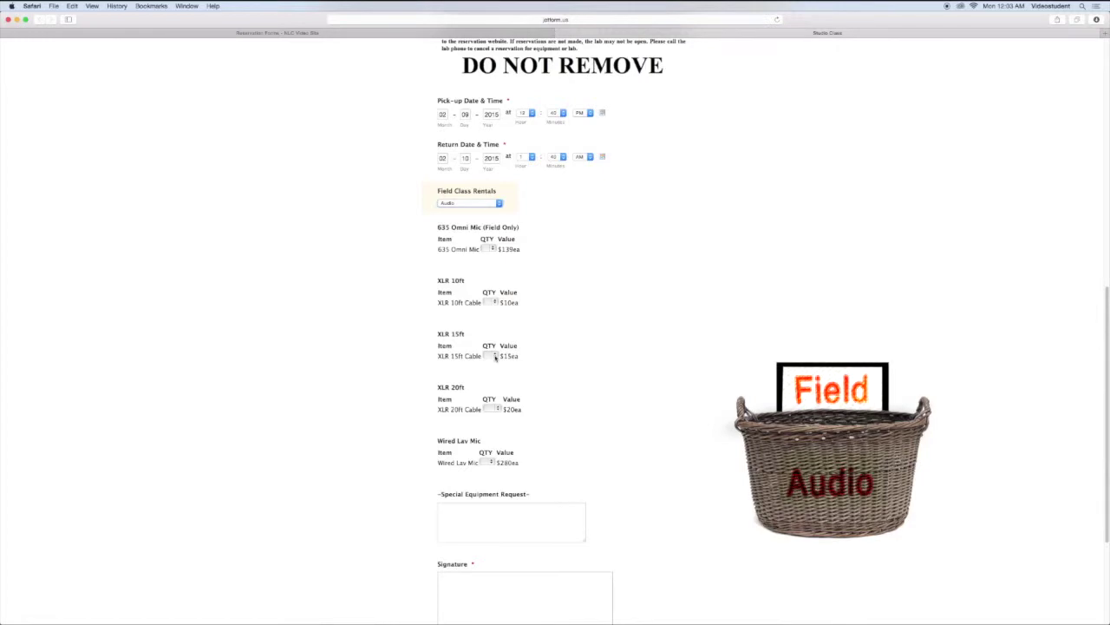
left_click(495, 356)
left_click(497, 363)
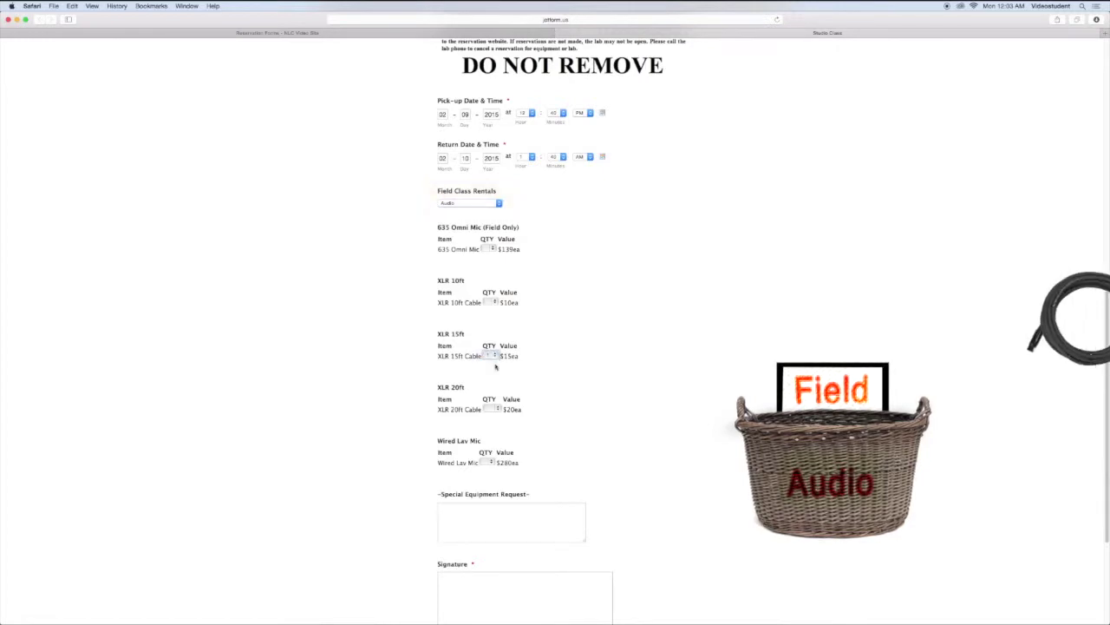
left_click(496, 356)
left_click(496, 369)
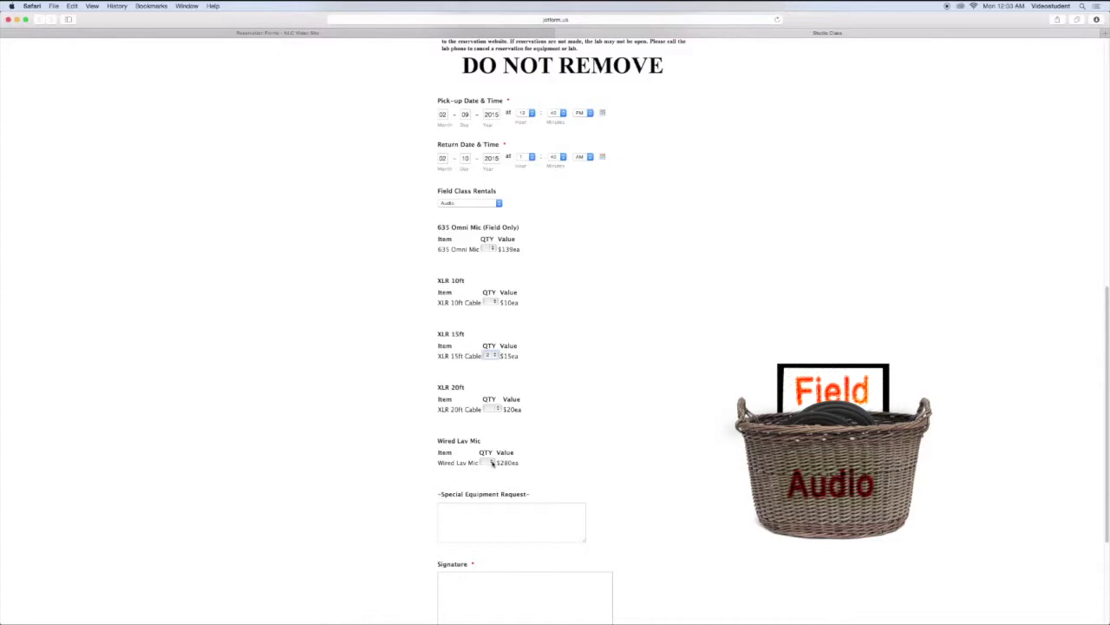
left_click(492, 463)
left_click(488, 470)
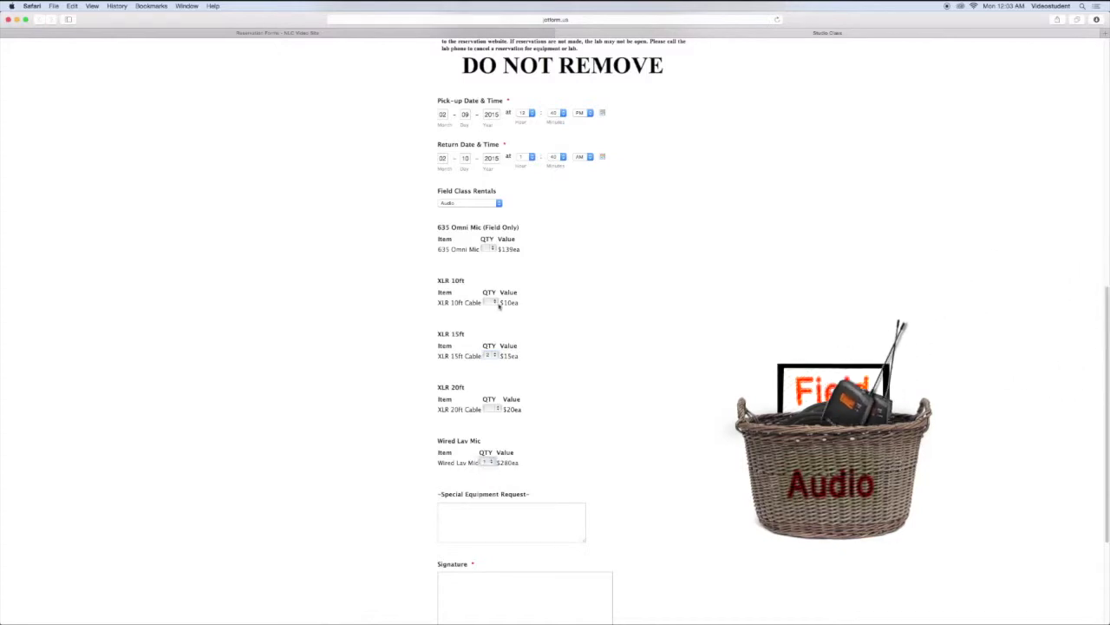
left_click(499, 204)
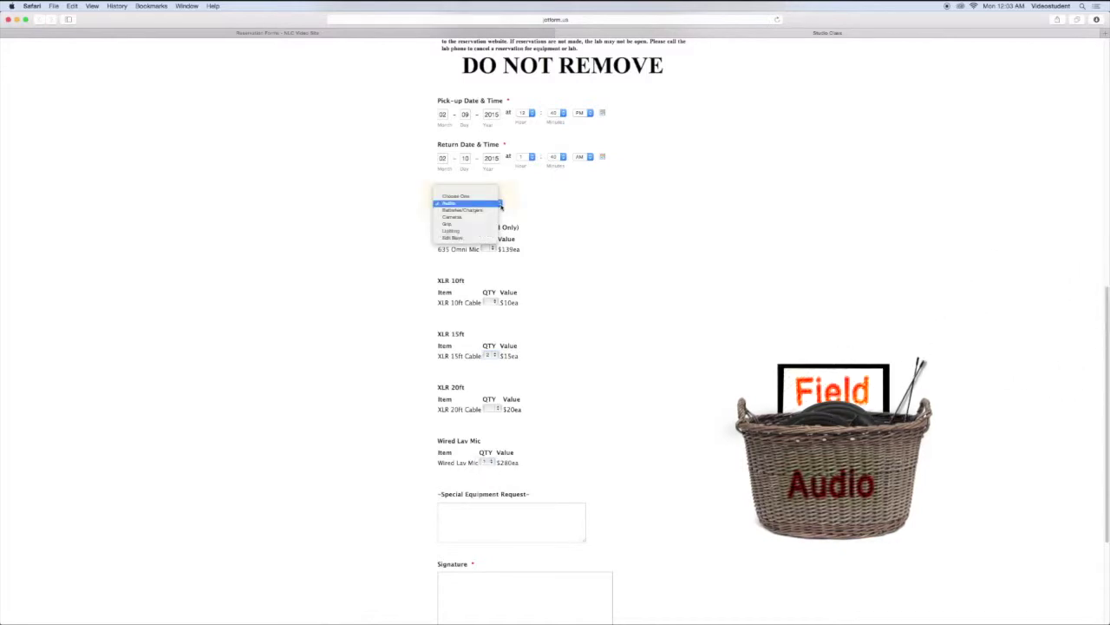
left_click(482, 217)
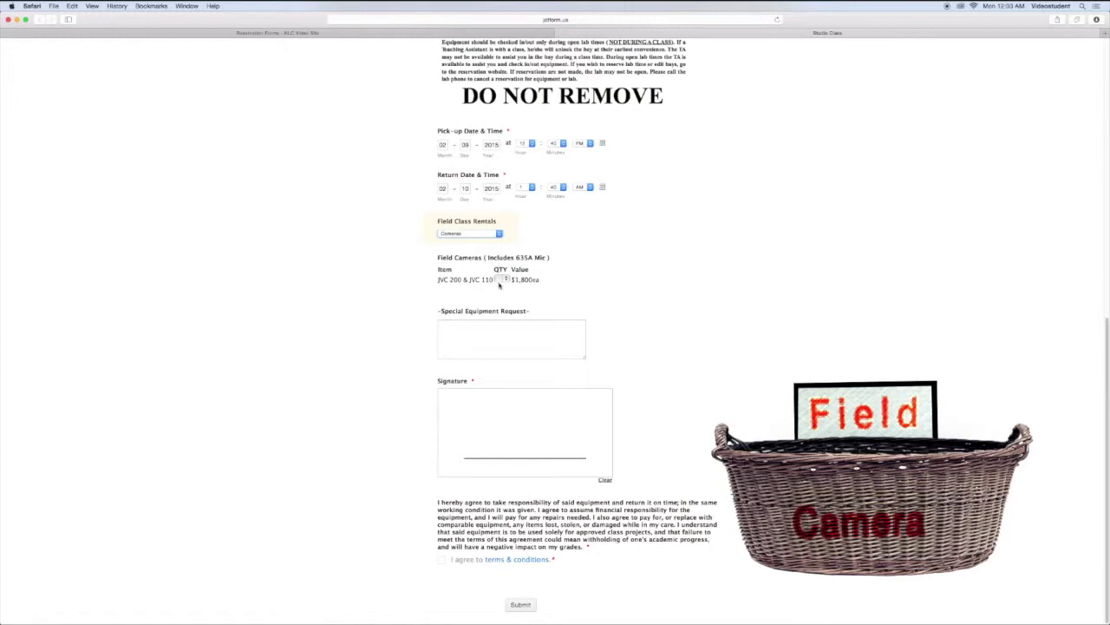
Step: Set the JVC 200 & JVC 110 camera quantity to 1
left_click(503, 279)
left_click(504, 286)
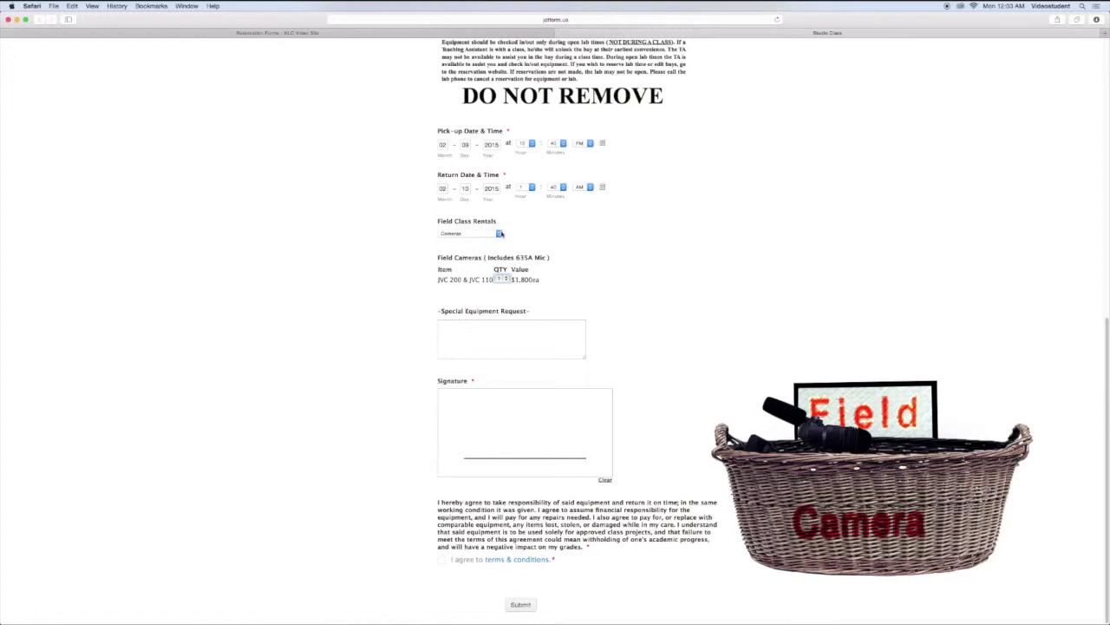
left_click(499, 234)
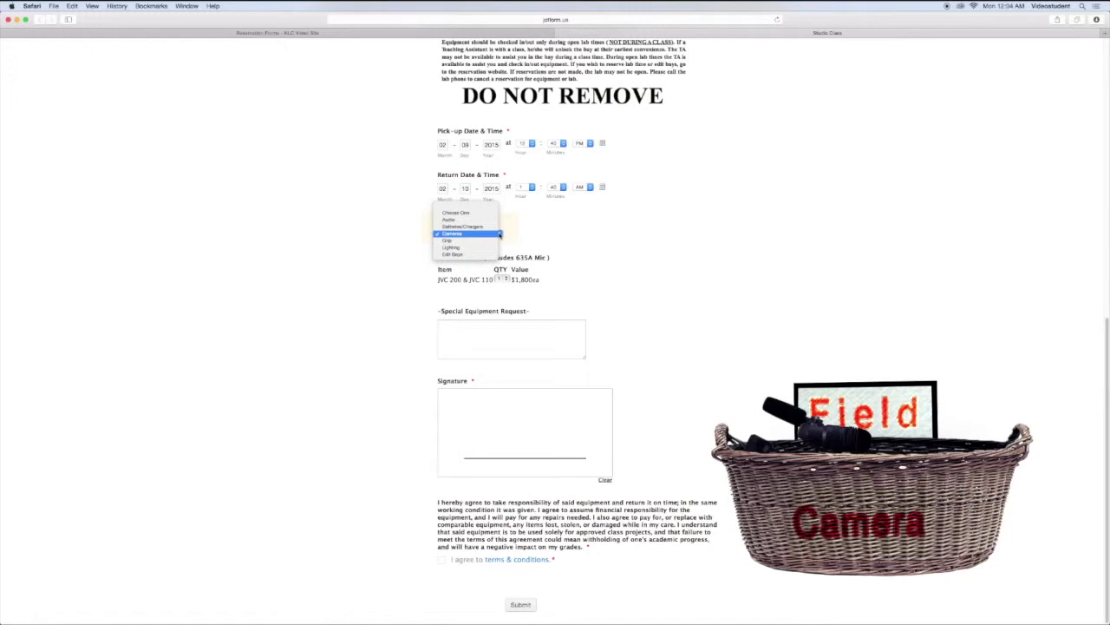
left_click(499, 234)
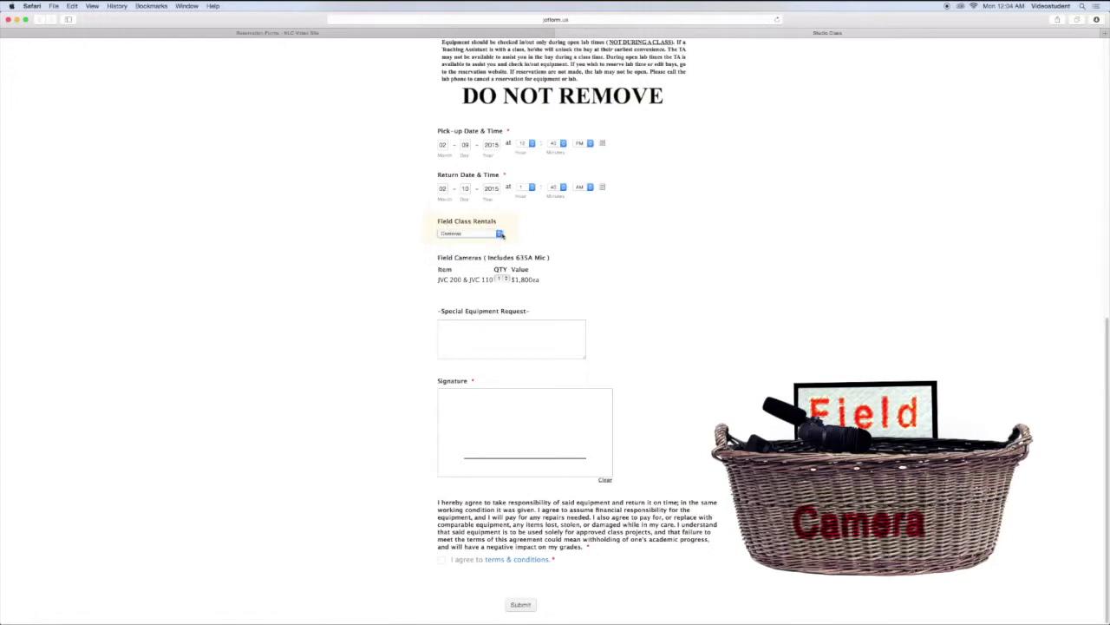
Step: Switch Field Class Rentals to Audio, then reset it to Choose One
left_click(499, 234)
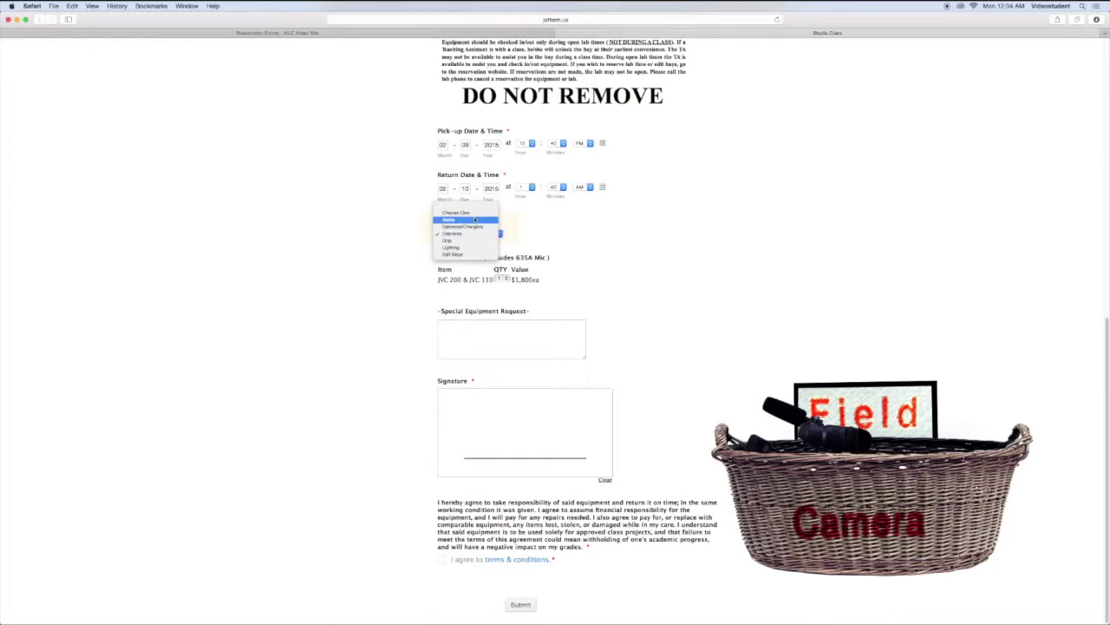
left_click(473, 221)
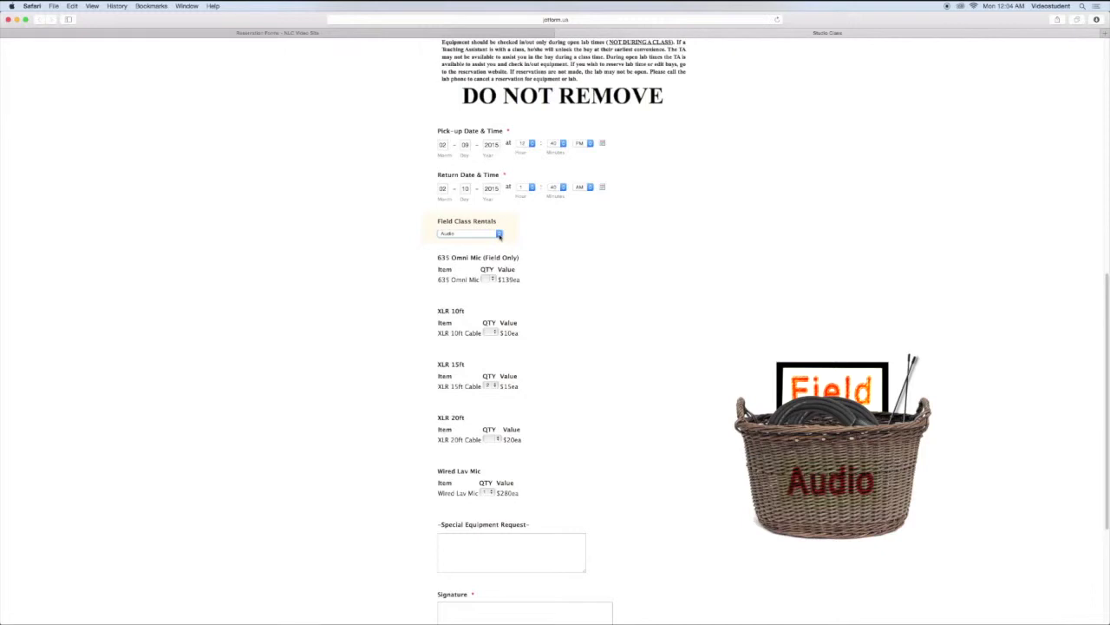
left_click(499, 234)
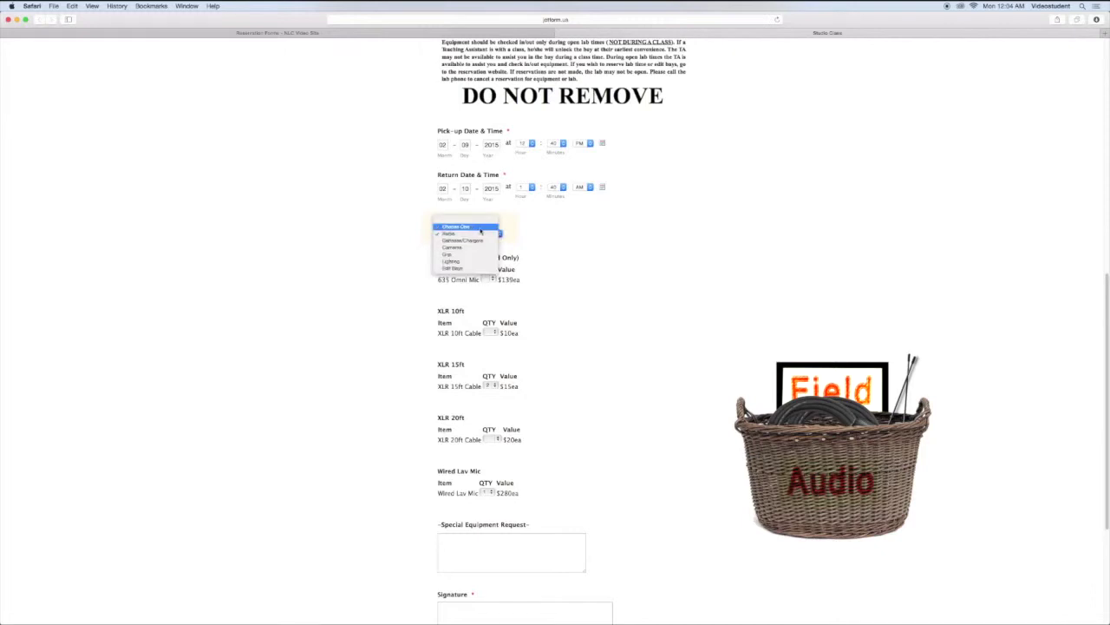
left_click(478, 228)
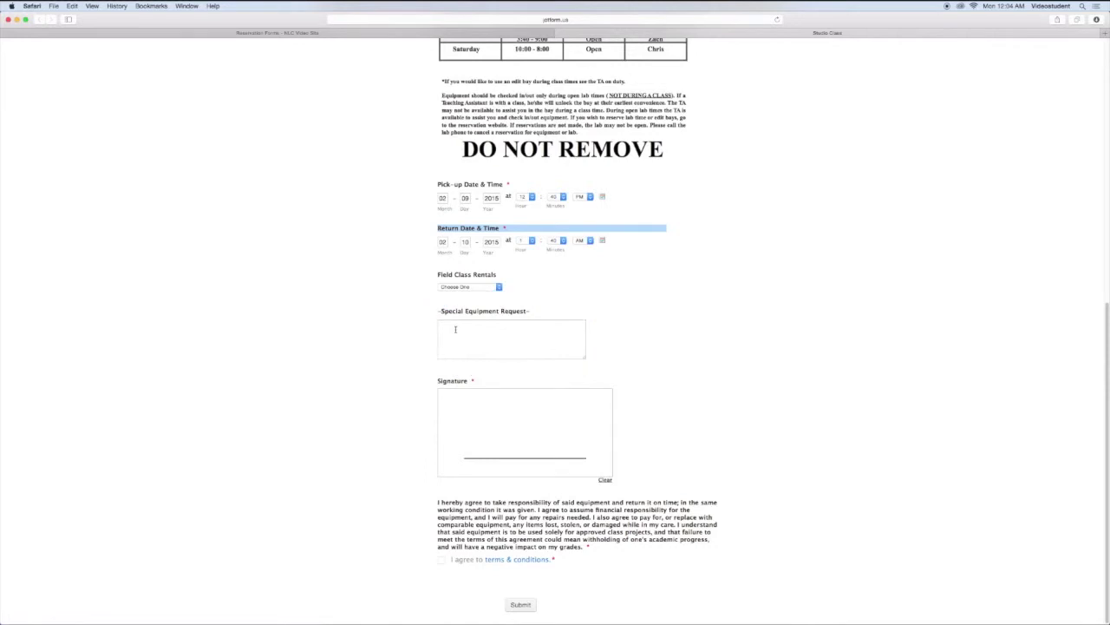
Step: Enter 'I need one bounce card' and 'Also may I have edit bay 3' as the special equipment request
left_click(453, 328)
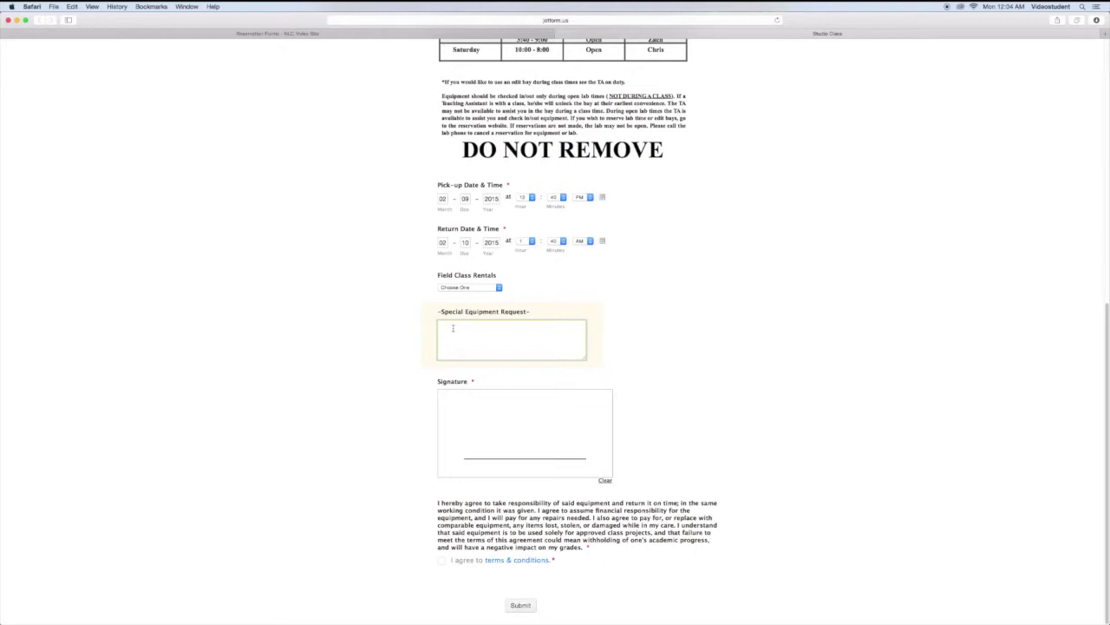
type("eed c")
type("ne bounce")
type(" card")
type("o ma")
type("y I hav")
type("e edit bay 3")
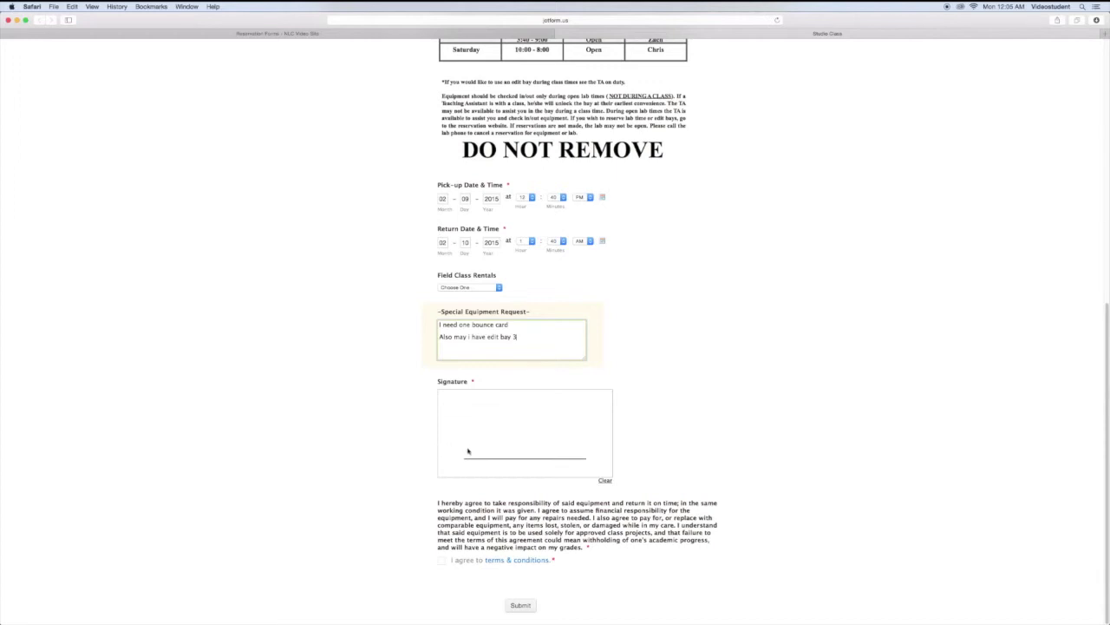
Step: Draw a signature, clear it, and redraw the name with a surname initial
mouse_move(468, 451)
left_mouse_down()
mouse_move(478, 419)
mouse_move(525, 415)
mouse_move(486, 444)
mouse_move(545, 432)
mouse_move(571, 445)
mouse_move(583, 417)
left_mouse_up()
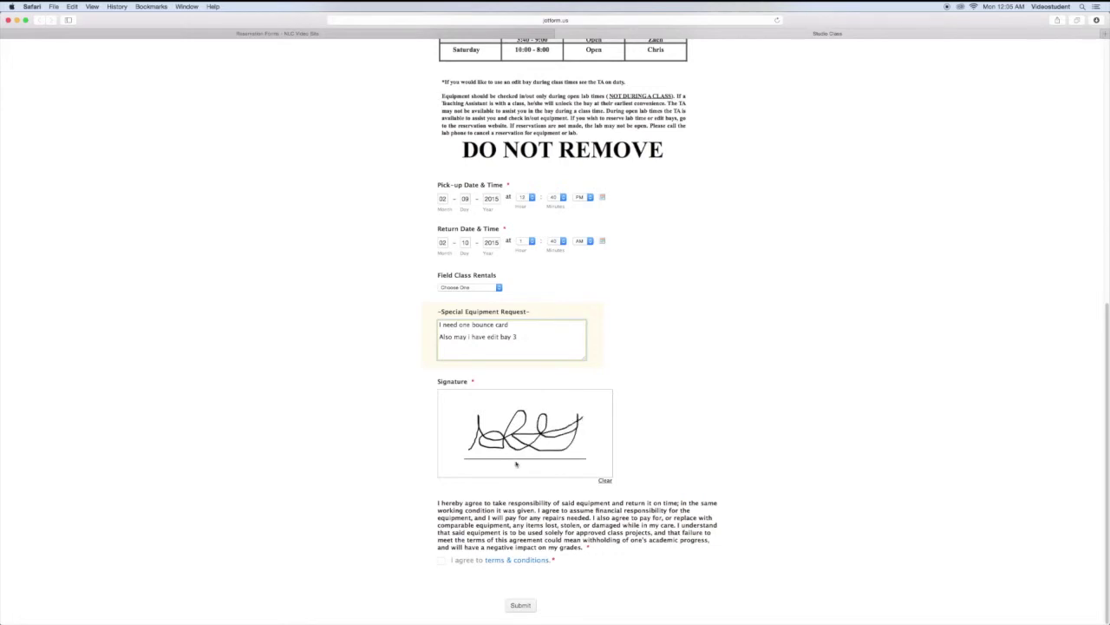
left_click(605, 481)
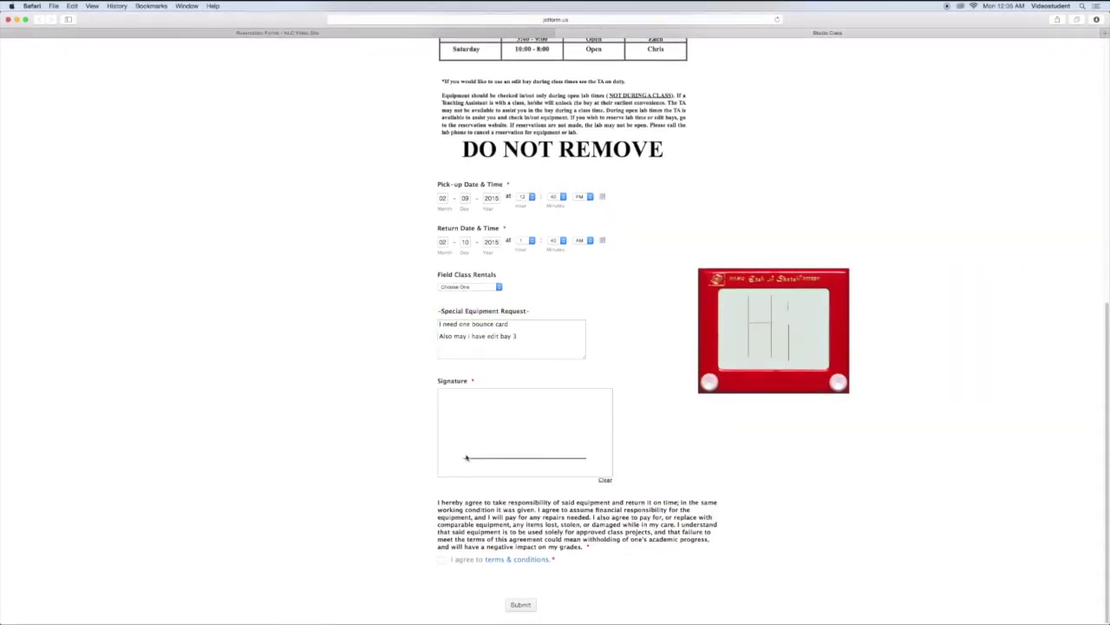
mouse_move(466, 457)
left_mouse_down()
mouse_move(475, 425)
mouse_move(484, 454)
mouse_move(494, 427)
mouse_move(495, 453)
mouse_move(509, 443)
mouse_move(527, 453)
left_mouse_up()
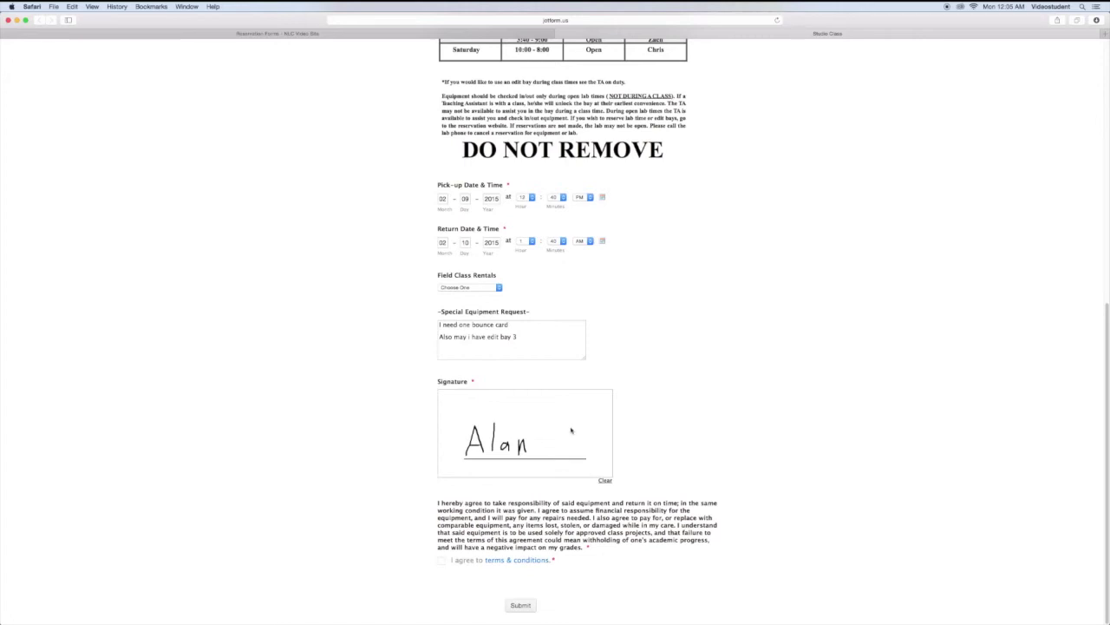
mouse_move(573, 430)
left_mouse_down()
mouse_move(576, 454)
mouse_move(552, 455)
left_mouse_up()
Step: Agree to the terms & conditions and submit the reservation form
left_click(441, 562)
left_click(519, 606)
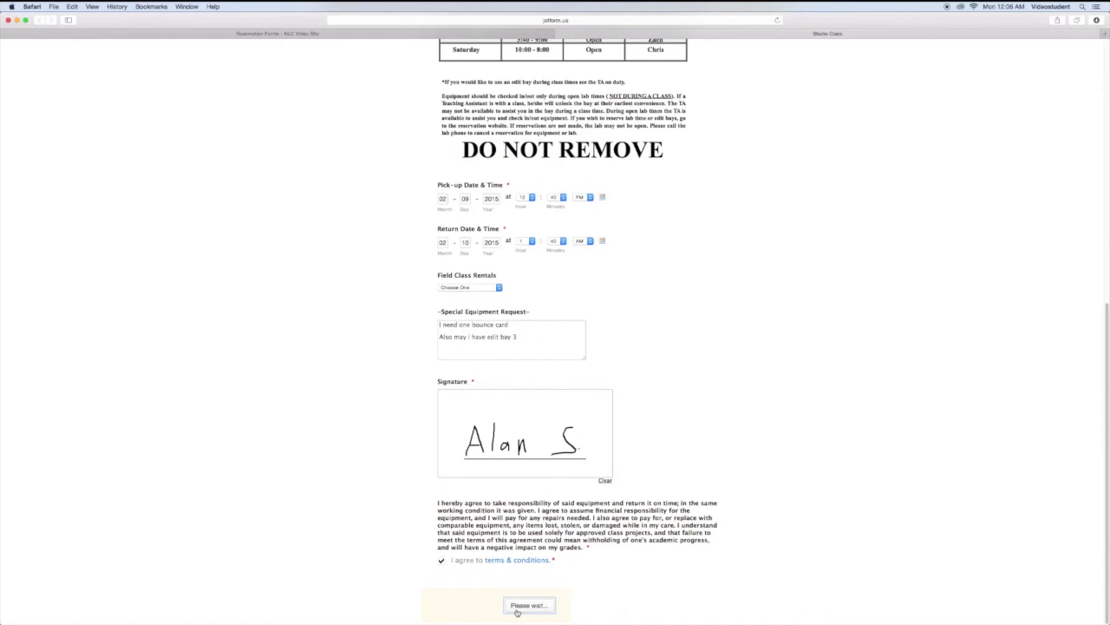